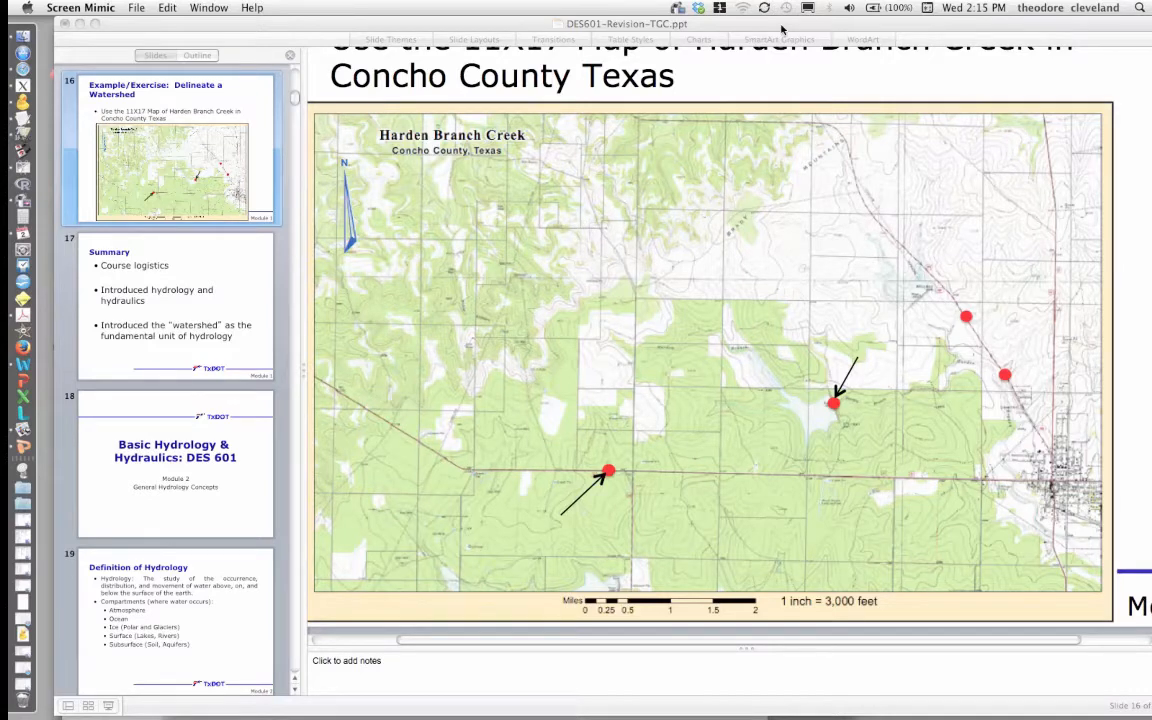
- Insert an oval shape, shrink it to a small dot, and place it on the ridge north of the reservoir
left_click_drag(783, 30, 741, 32)
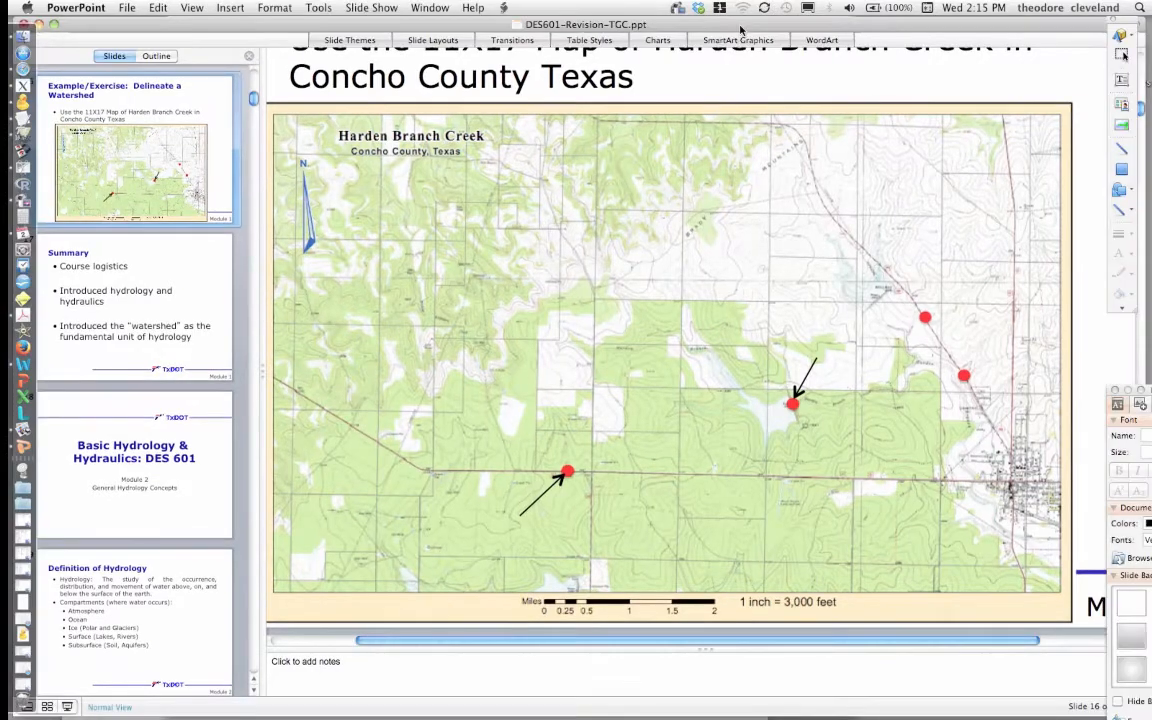
left_click(1131, 196)
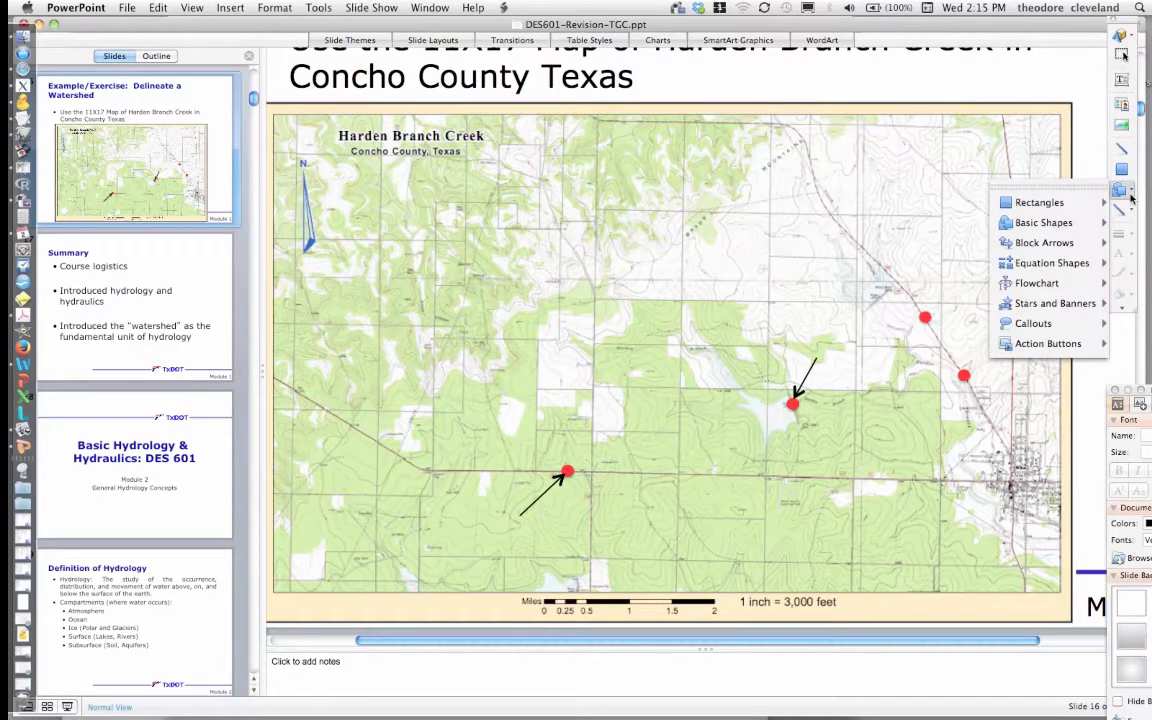
left_click(1069, 230)
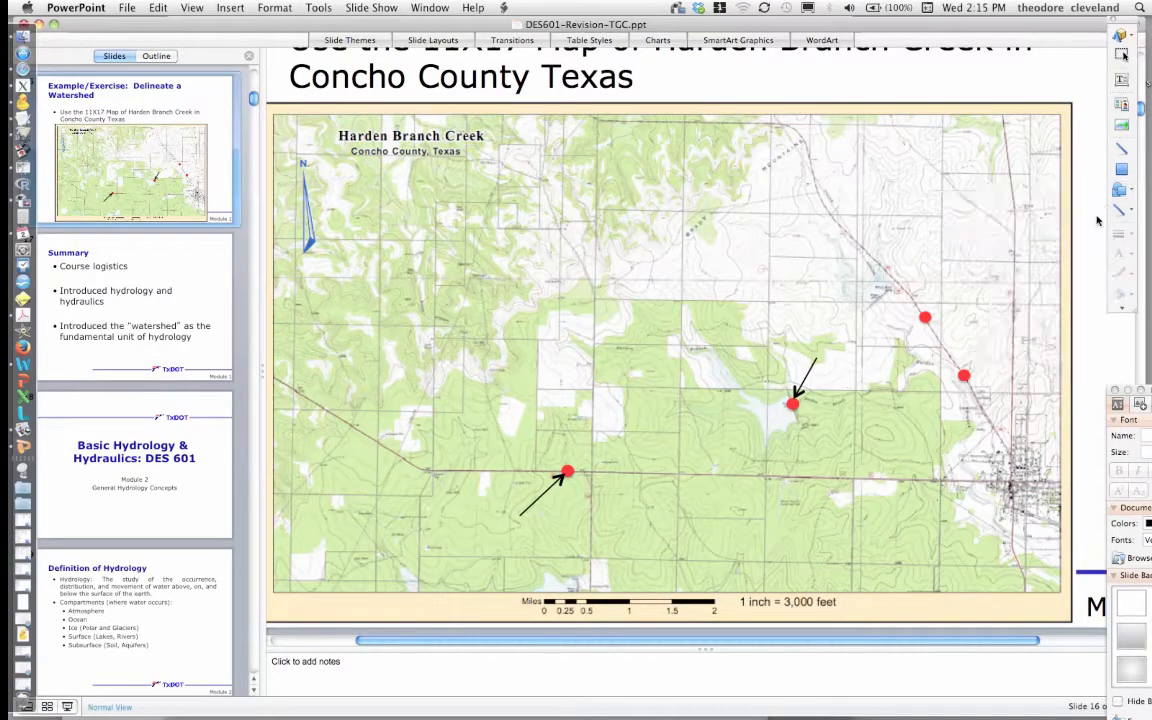
left_click(1124, 194)
mouse_move(1101, 229)
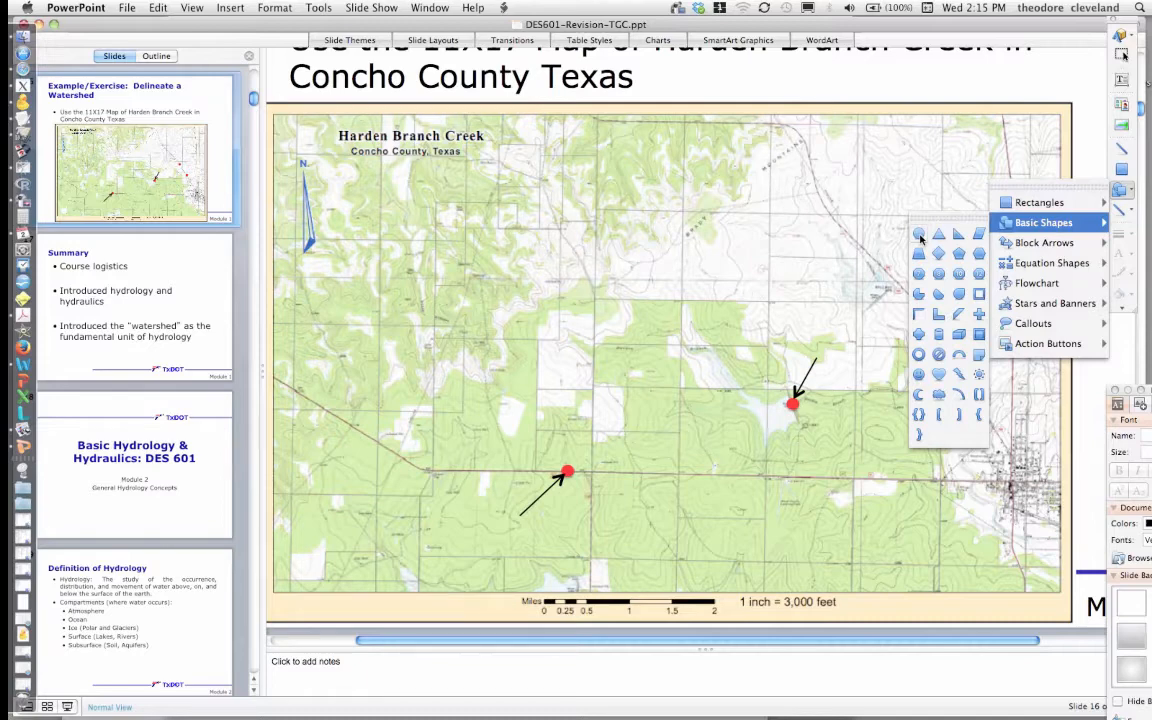
left_click(920, 235)
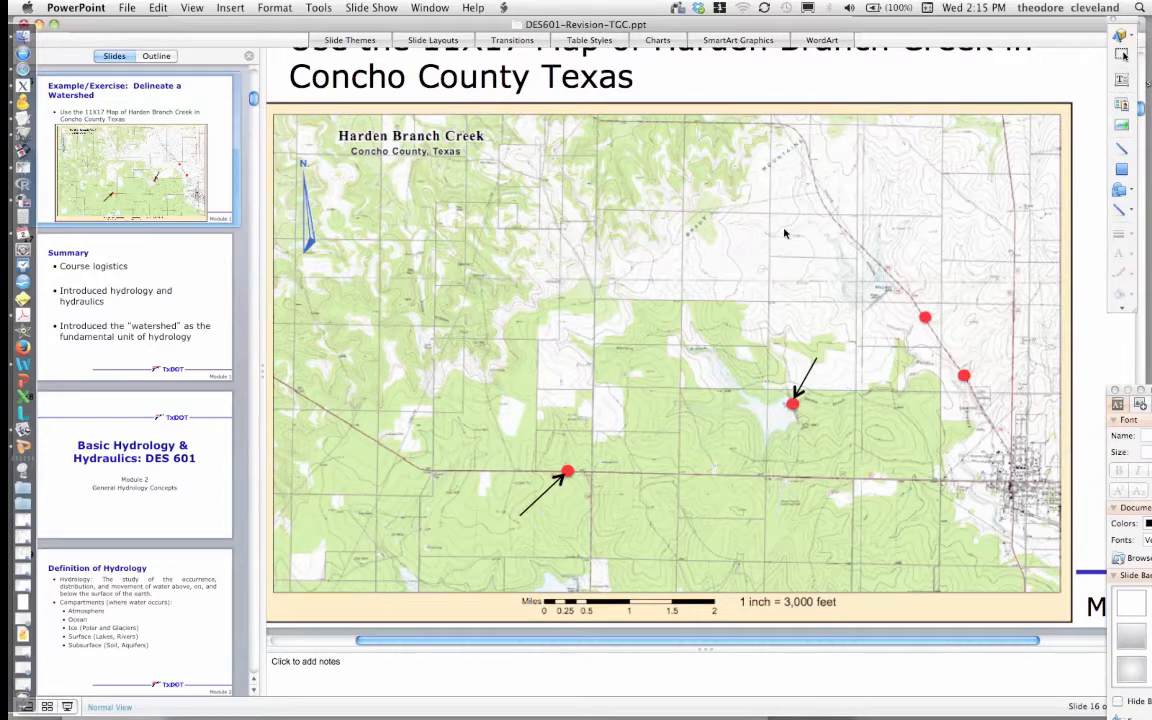
left_click(764, 275)
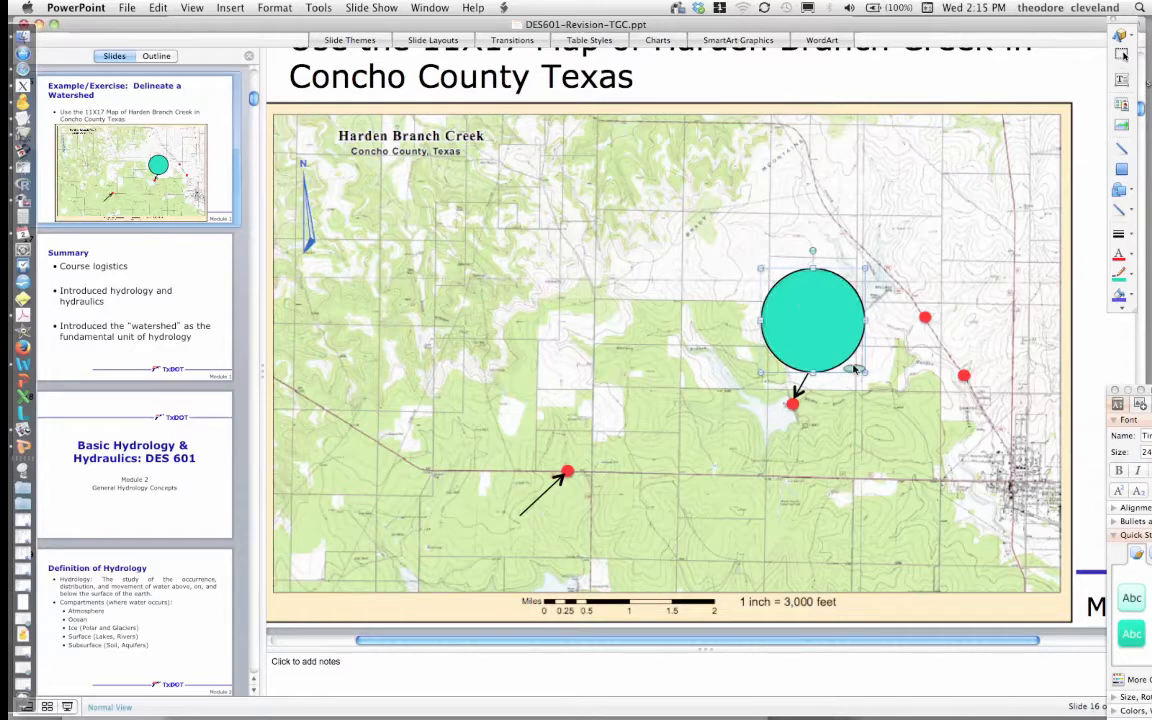
left_click_drag(855, 370, 862, 371)
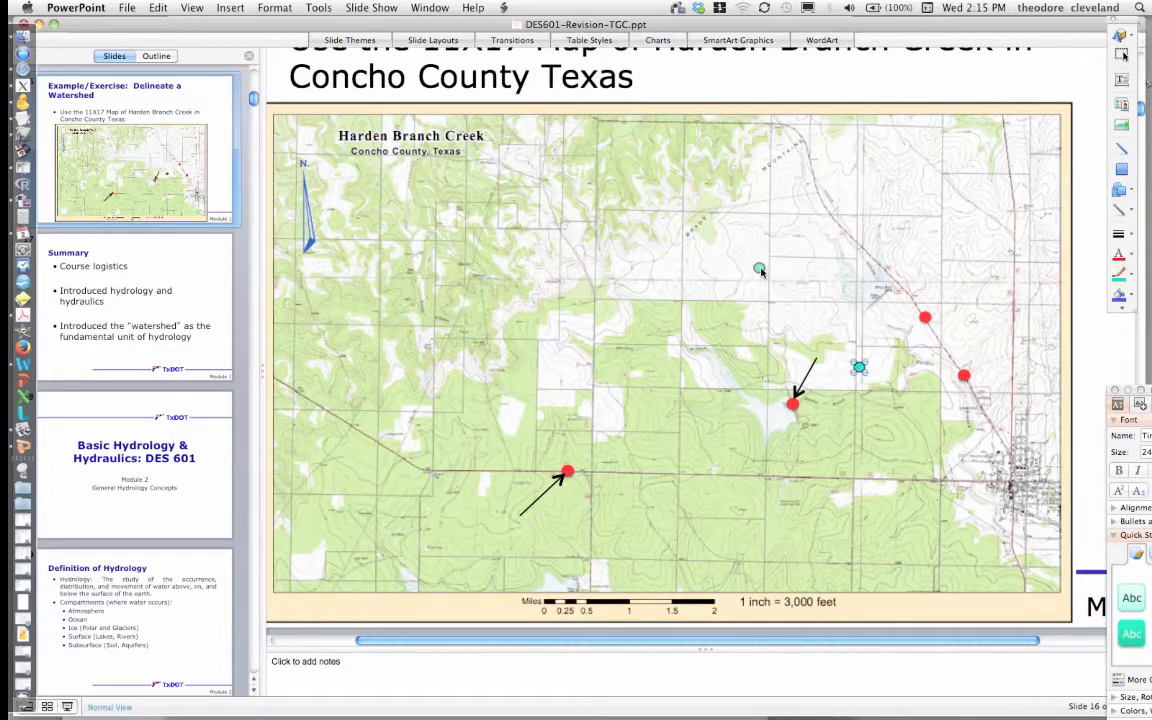
left_click_drag(761, 271, 762, 270)
left_click(698, 225)
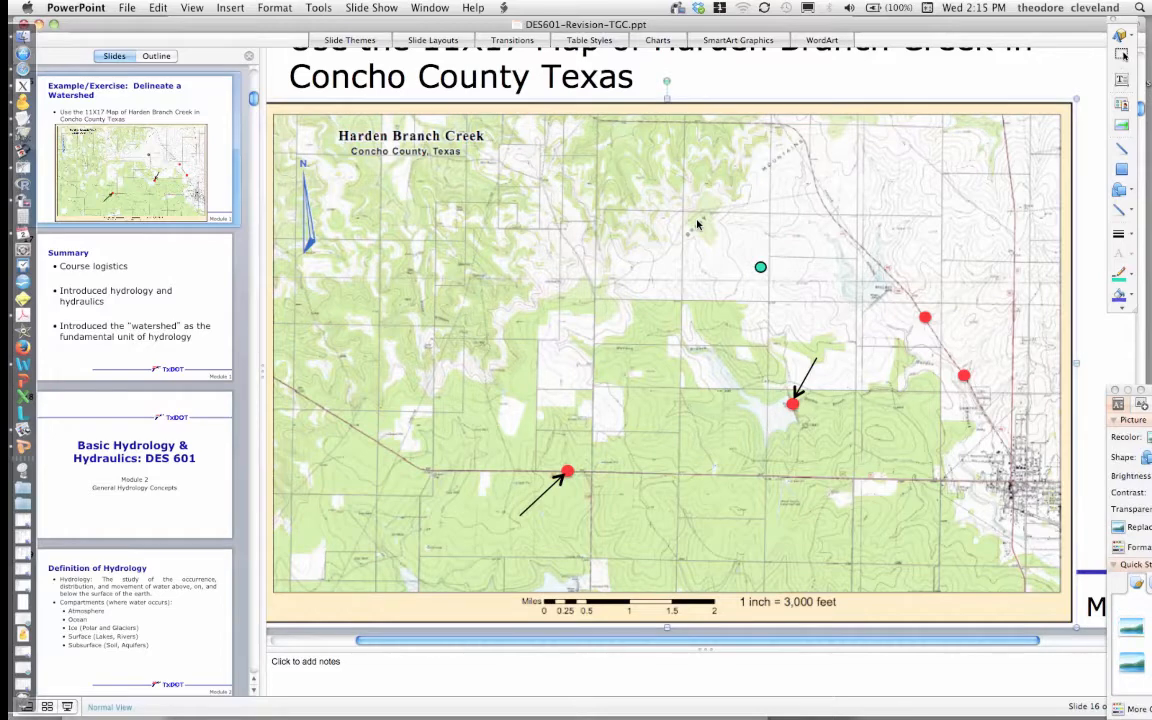
- Paste five copies of the dot and place them along the ridgeline running west and south-west
key("super+v")
left_click_drag(789, 281, 697, 223)
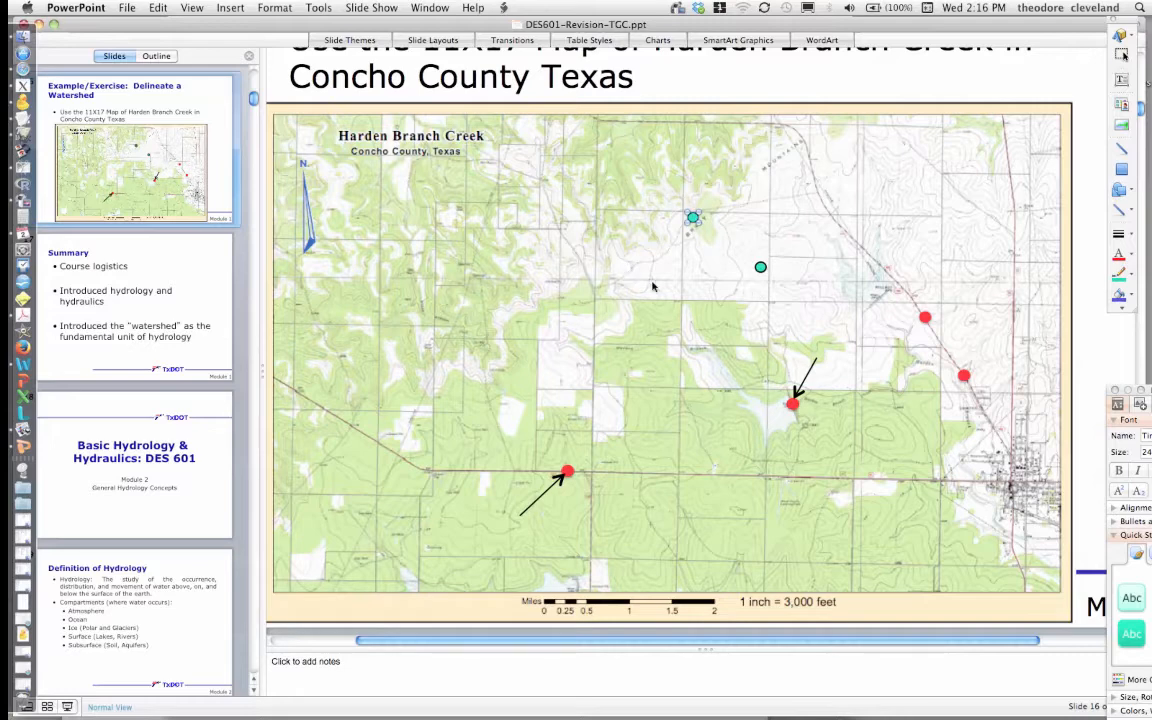
key("super+v")
left_click_drag(783, 290, 625, 277)
key("super+v")
left_click_drag(782, 291, 537, 372)
key("super+v")
left_click_drag(779, 286, 525, 326)
key("super+v")
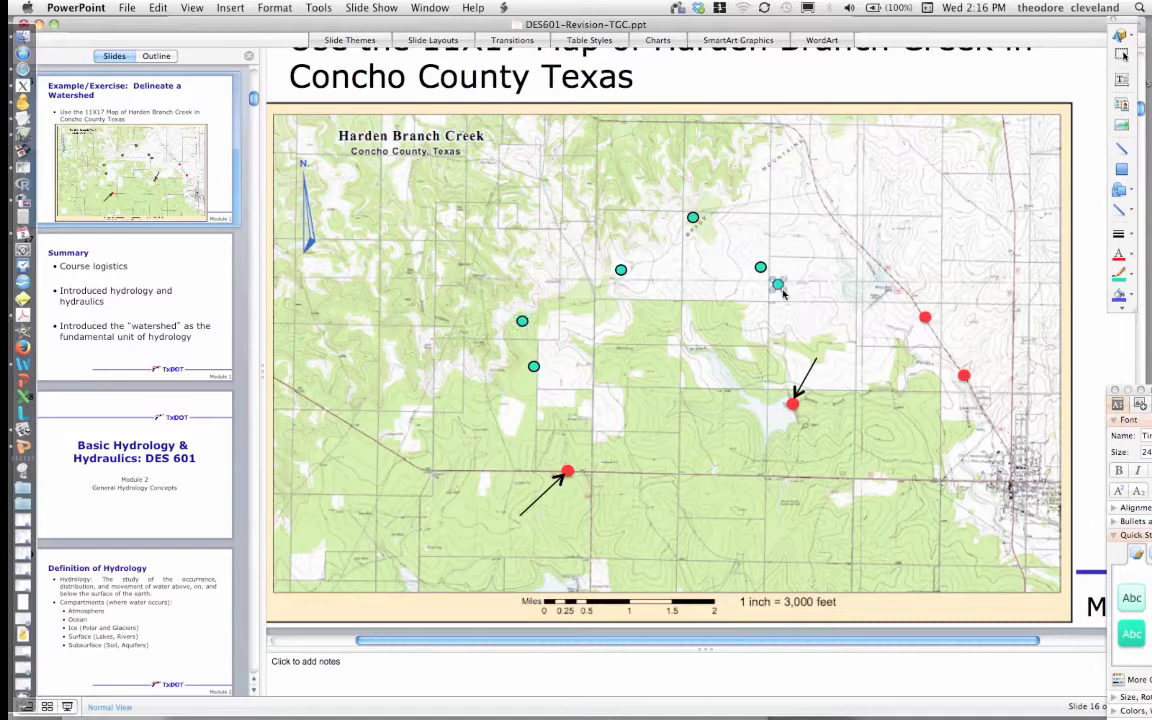
left_click_drag(783, 291, 561, 302)
- Duplicate the first dot twice and move the copies south along the western divide
left_click(761, 268)
key("super+d")
key("super+d")
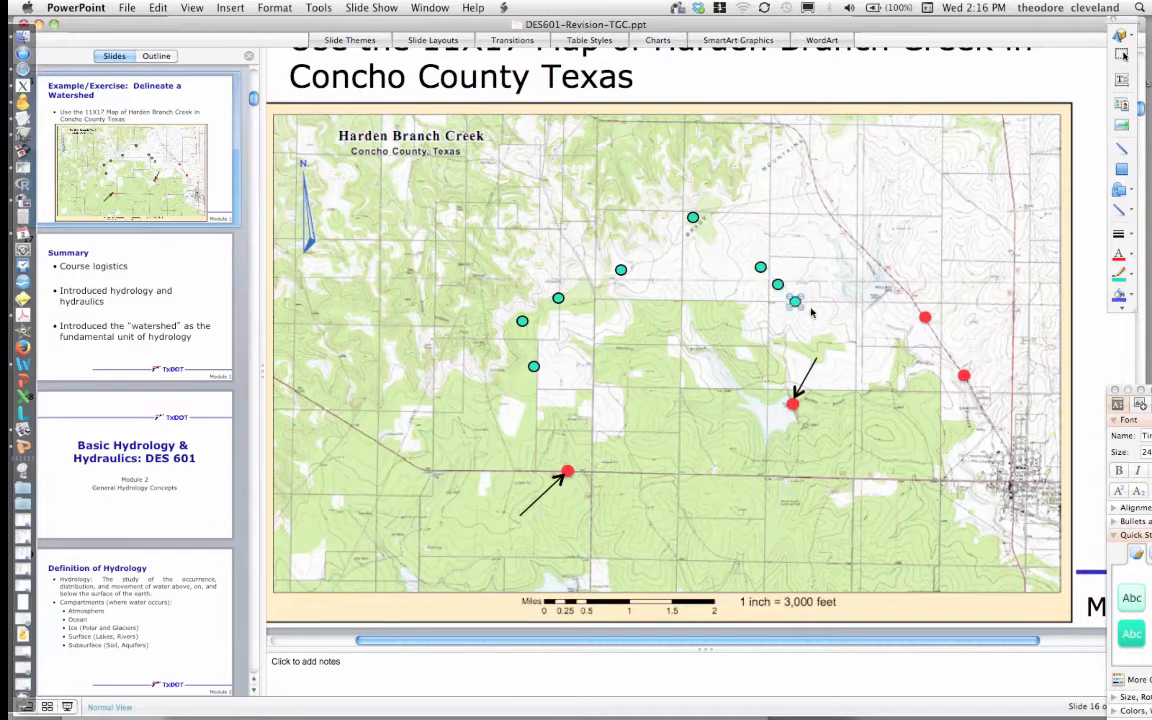
left_click_drag(797, 306, 564, 397)
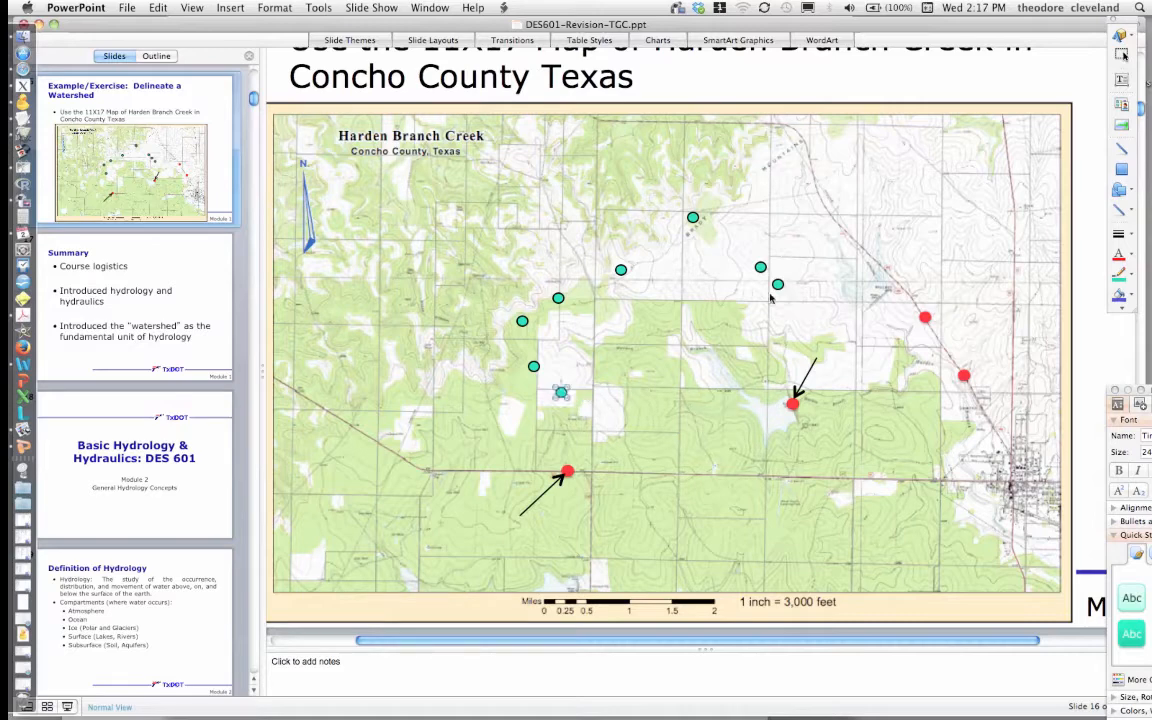
left_click(780, 287)
mouse_move(782, 289)
left_mouse_down()
mouse_move(650, 406)
mouse_move(600, 420)
left_mouse_up()
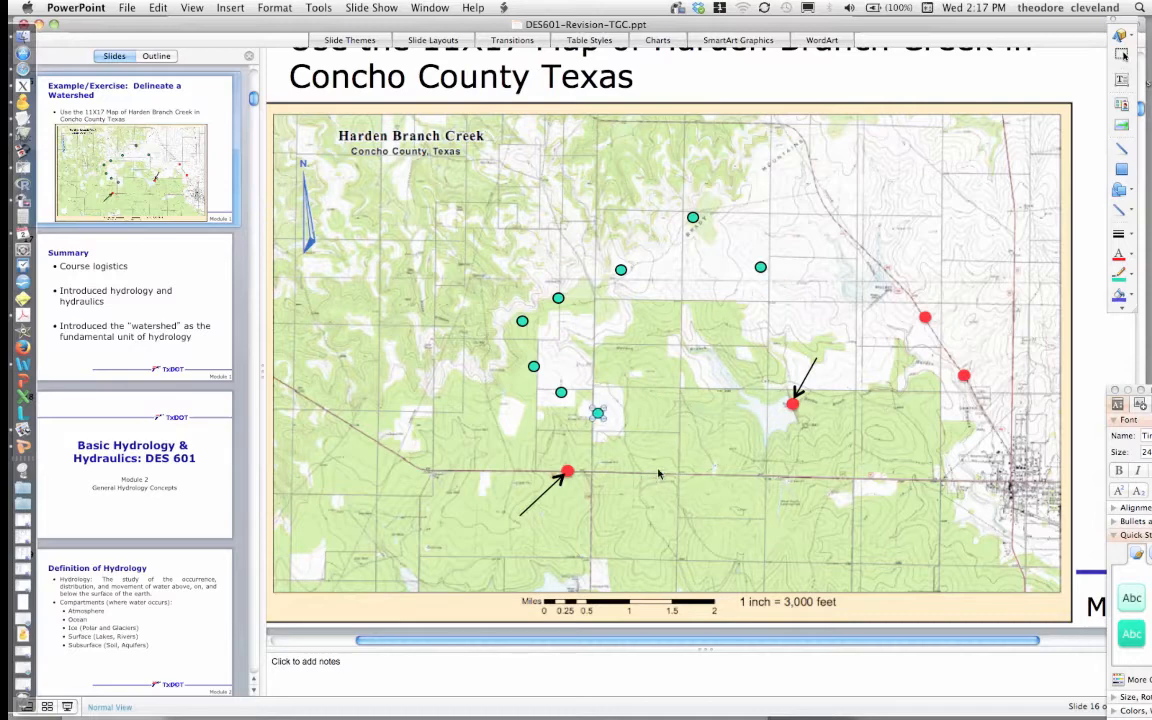
- Paste three more dots and position them along the southern divide below the road
key("super+v")
left_click_drag(781, 286, 650, 480)
key("super+v")
left_click_drag(781, 287, 743, 517)
key("super+v")
left_click_drag(780, 289, 825, 530)
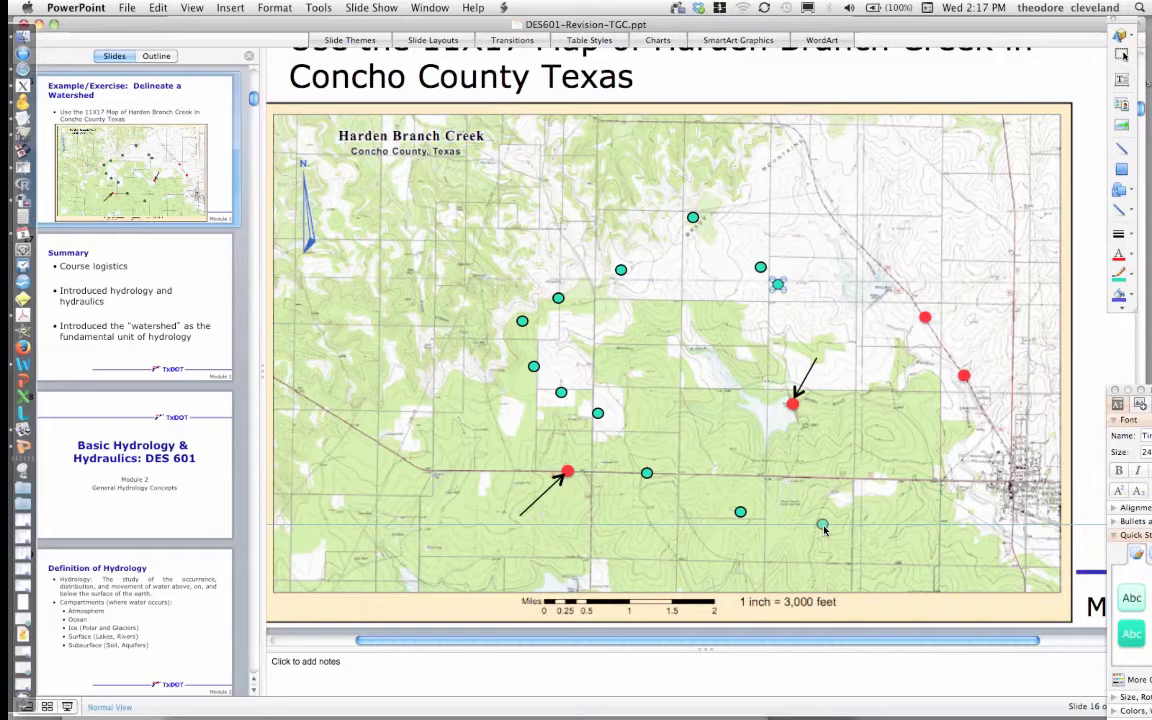
left_click_drag(825, 530, 773, 538)
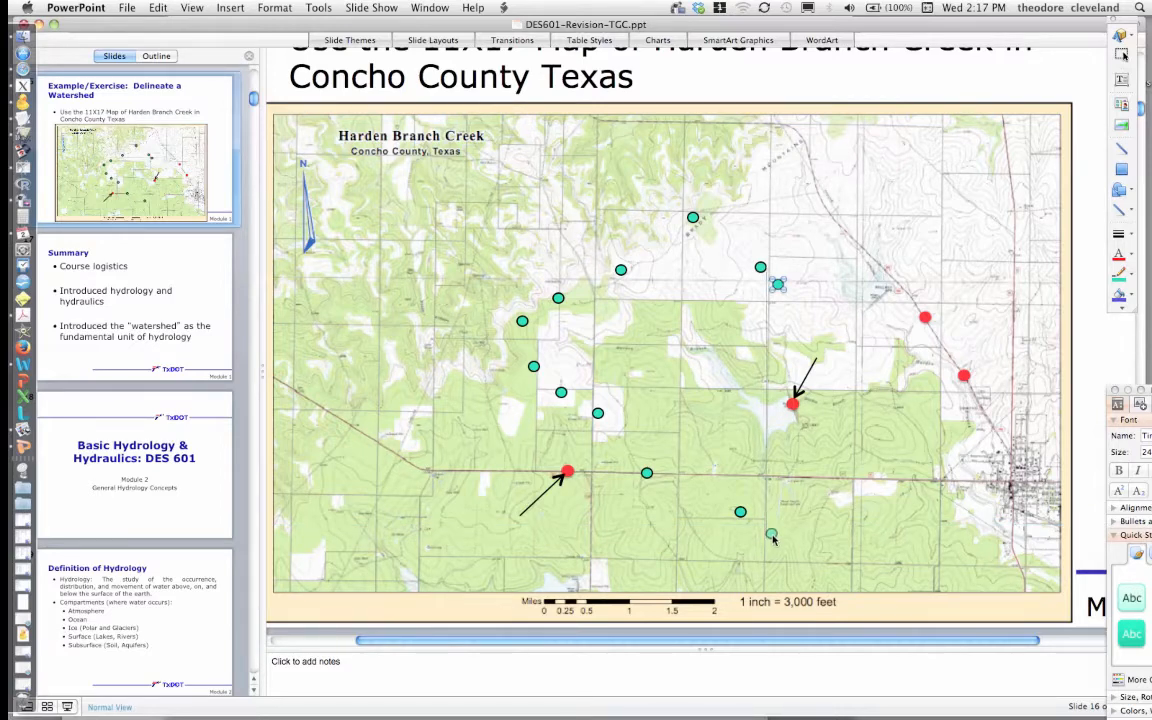
left_click(772, 536)
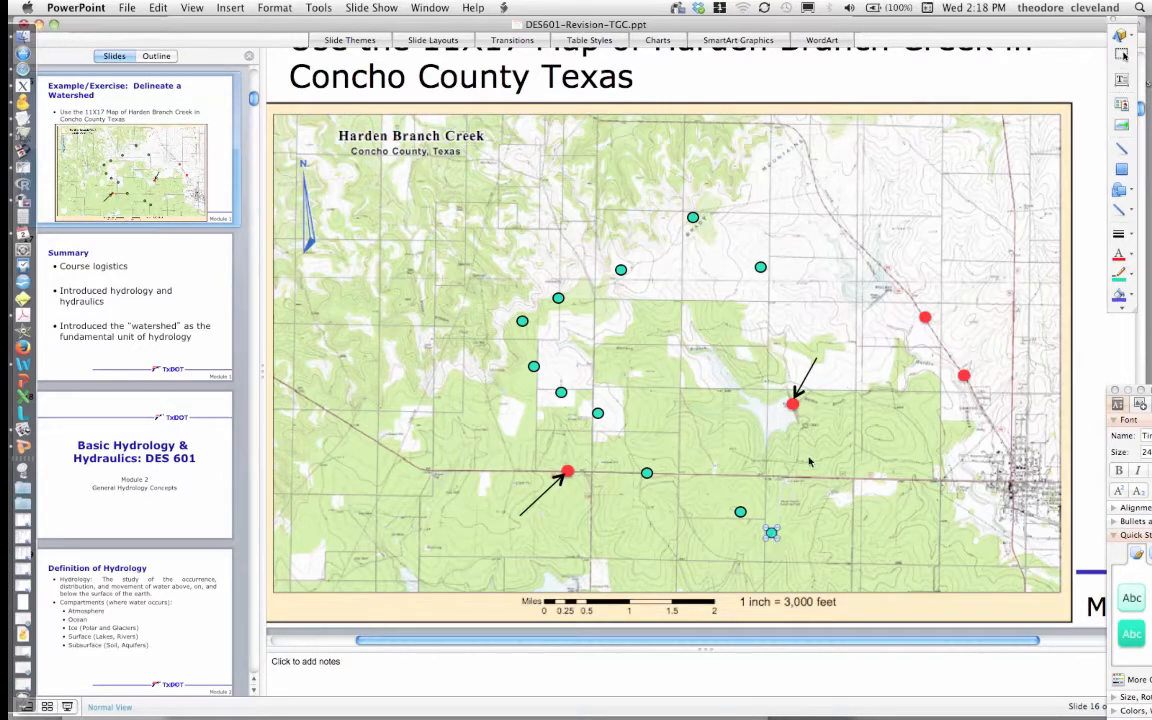
- Paste one more dot and place it on the divide south-east of the reservoir
key("super+v")
left_click_drag(782, 288, 812, 473)
left_click(782, 343)
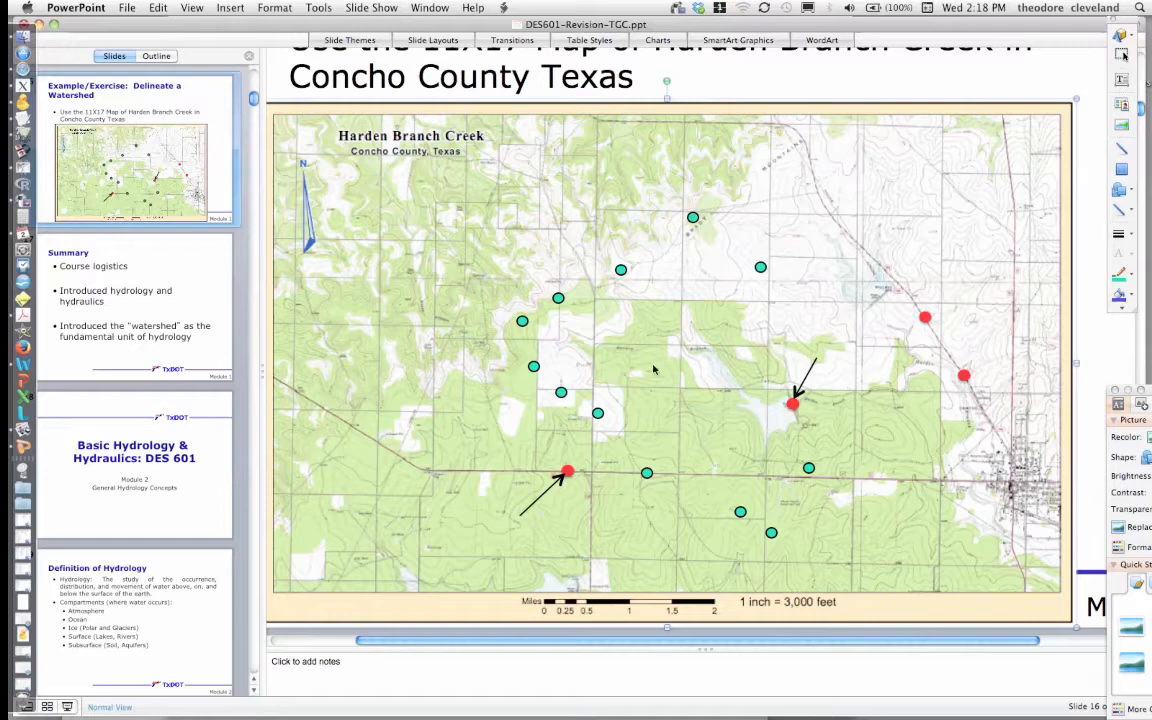
- Draw a freehand line with the Scribble tool from the dot north of the reservoir down to the outlet point
left_click(1130, 211)
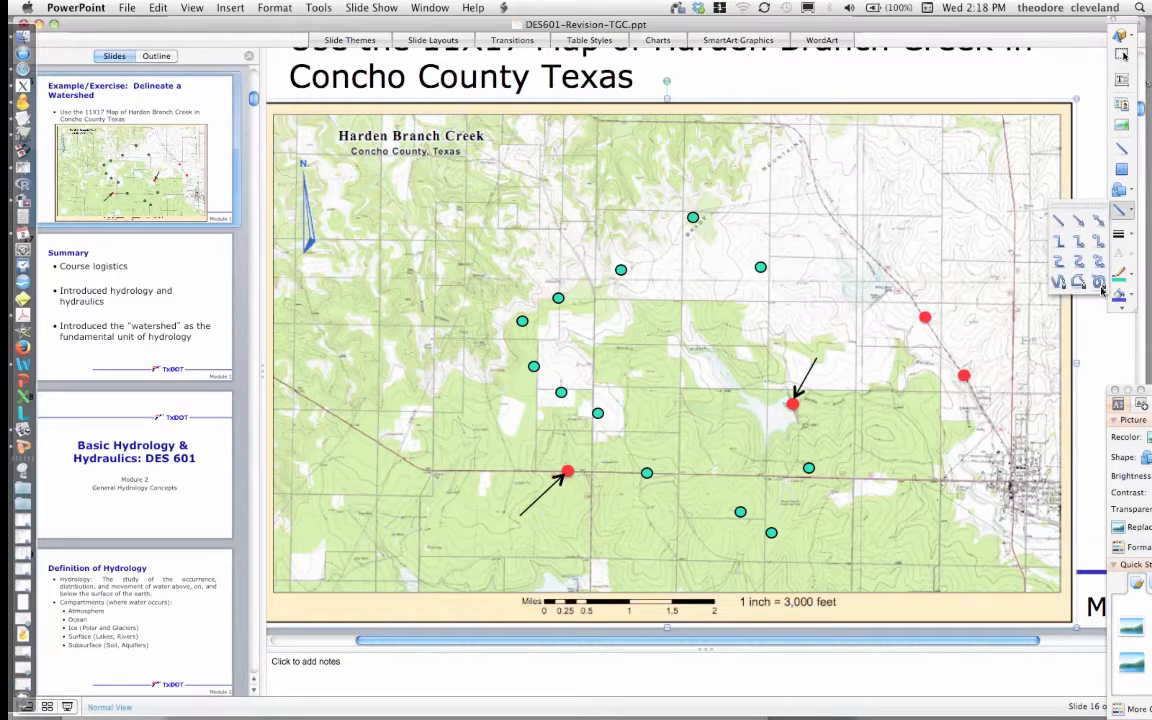
left_click(1100, 286)
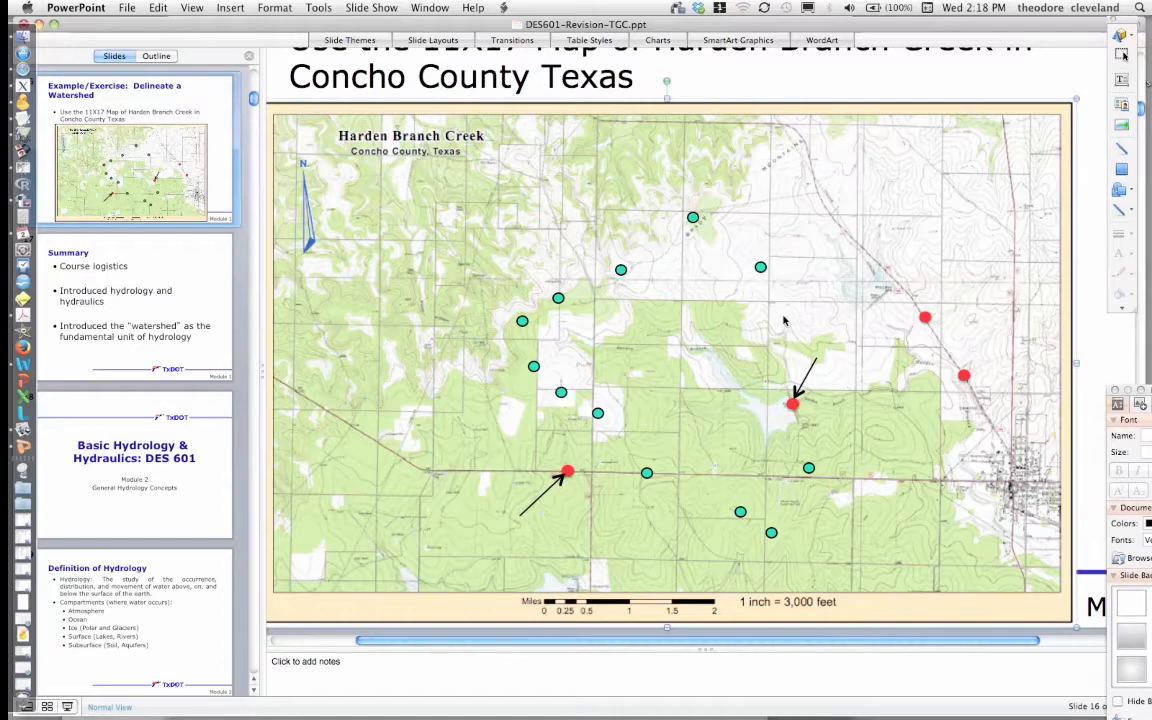
key("Escape")
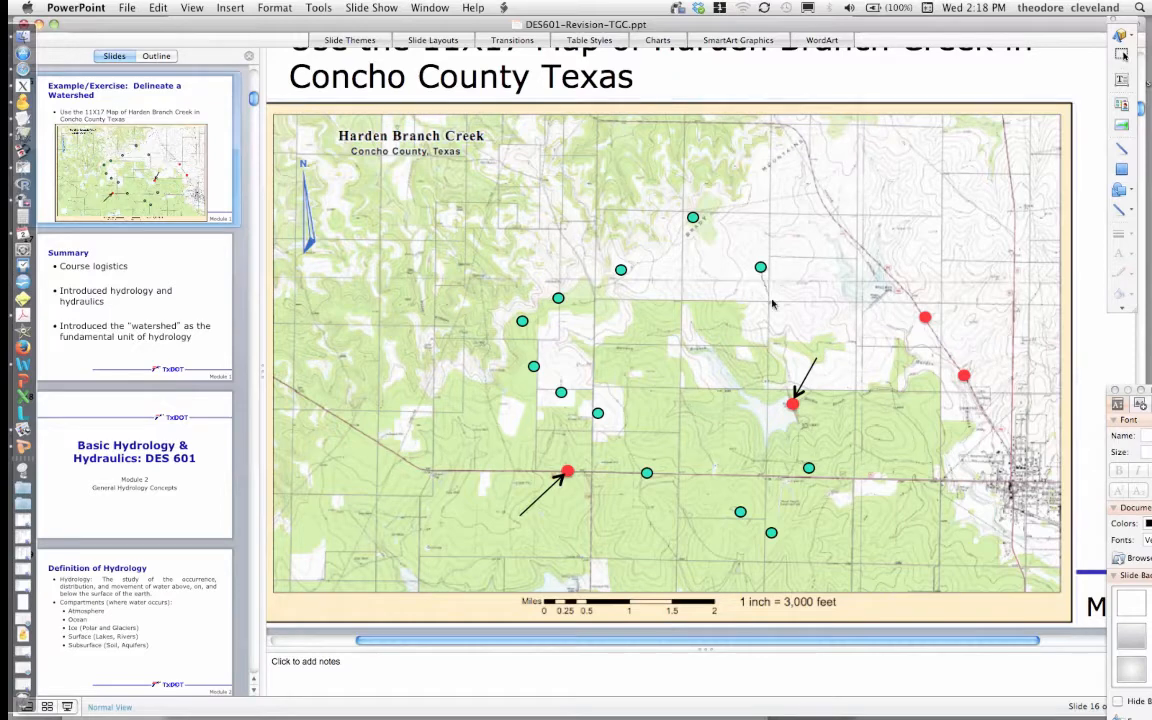
left_click_drag(772, 303, 792, 403)
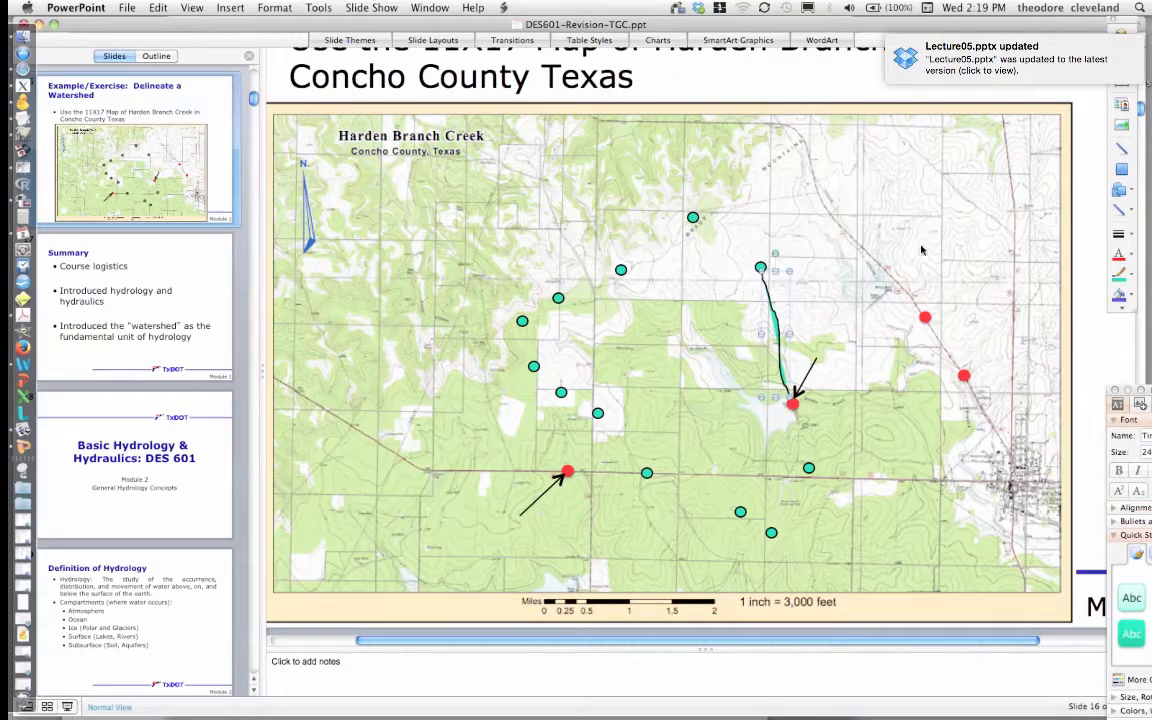
- Set the freehand line's fill to No Fill
double_click(781, 329)
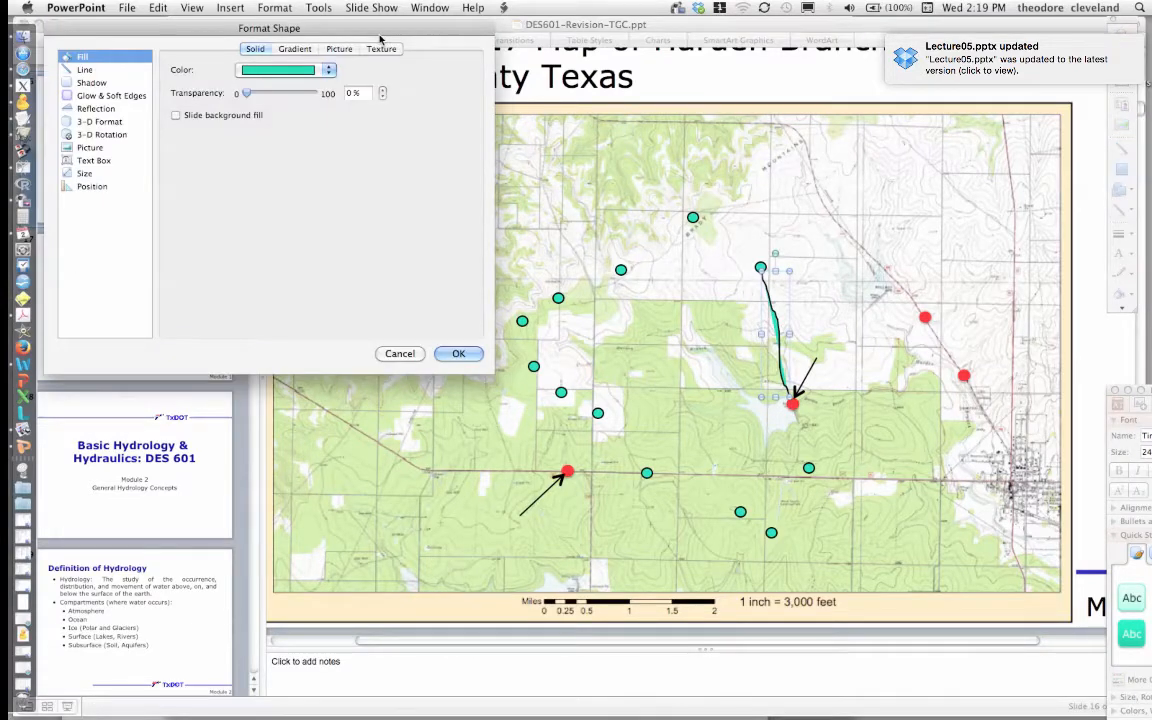
left_click(279, 73)
left_click(275, 90)
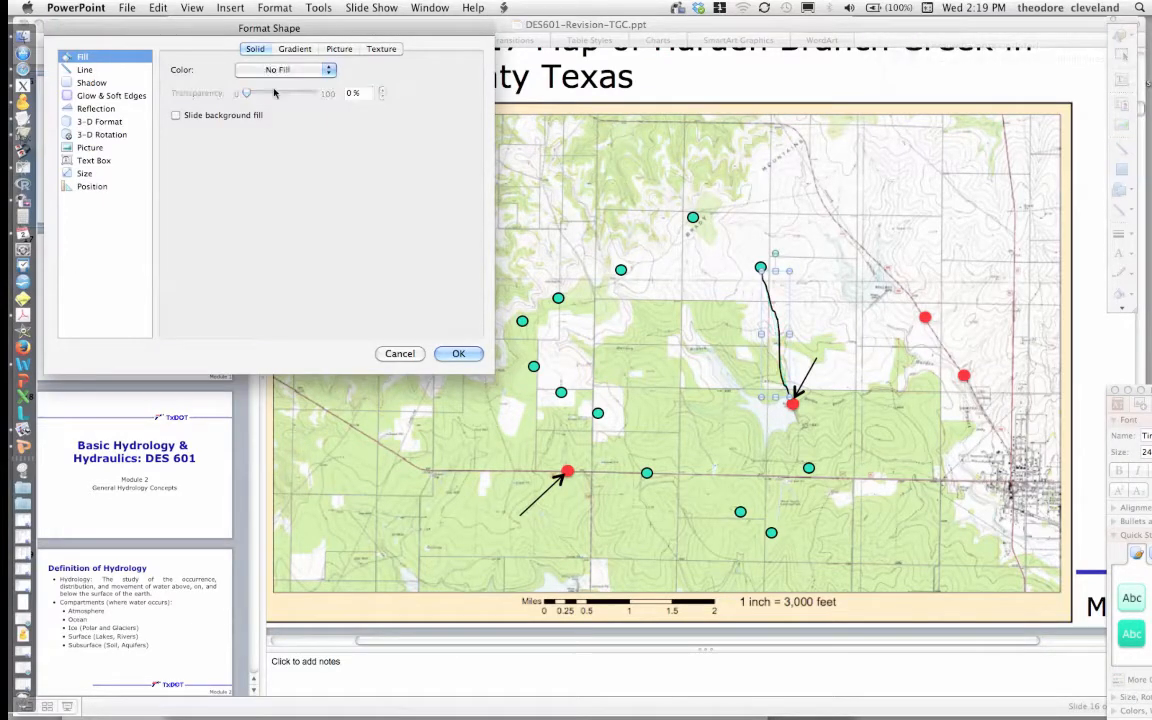
left_click(452, 356)
left_click(954, 236)
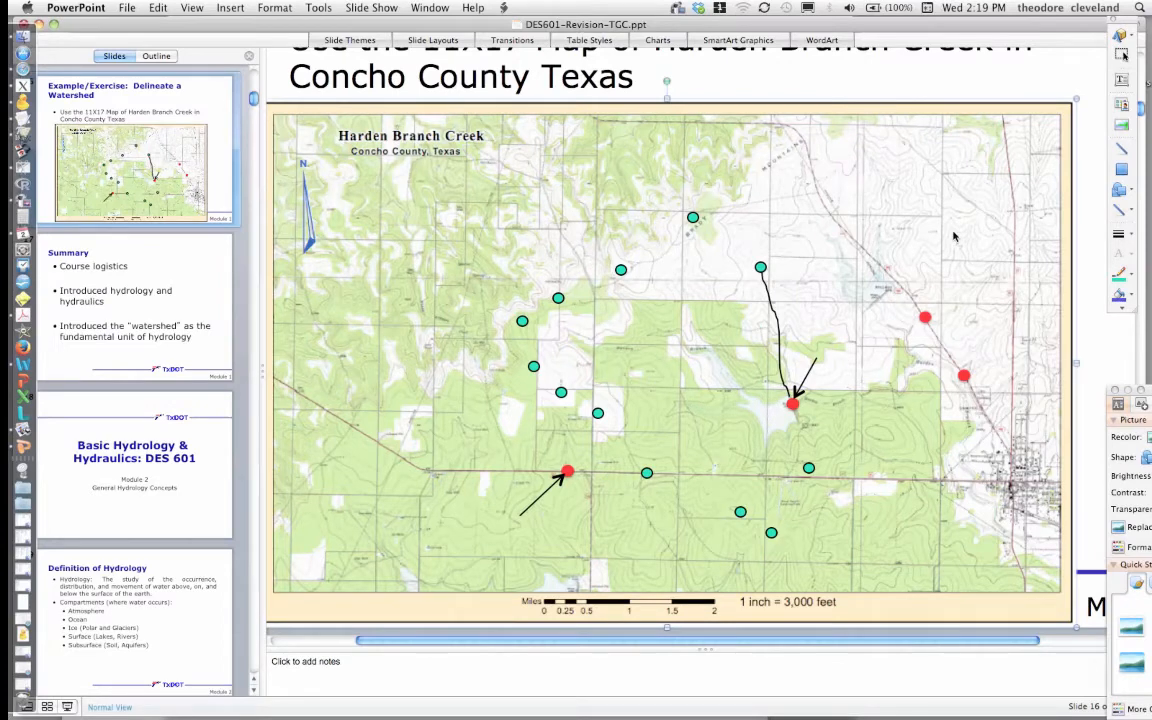
- Draw a freehand line with the Scribble tool from the northernmost dot to the dot north of the reservoir
left_click(1126, 214)
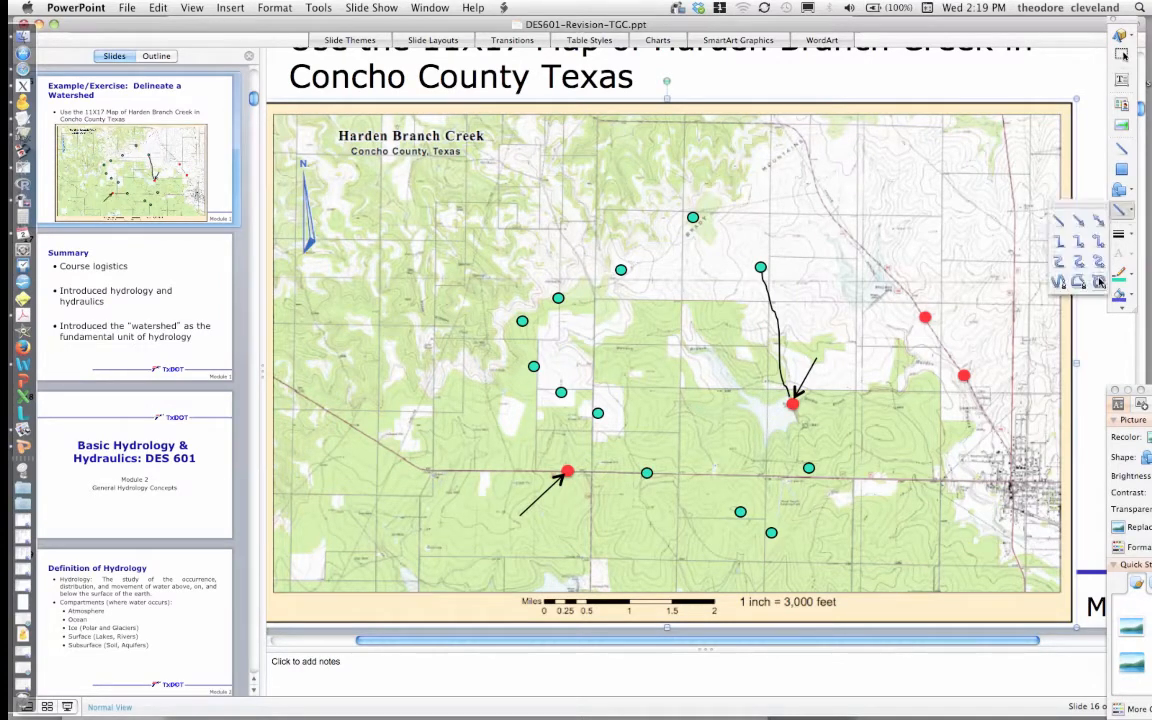
left_click(1098, 282)
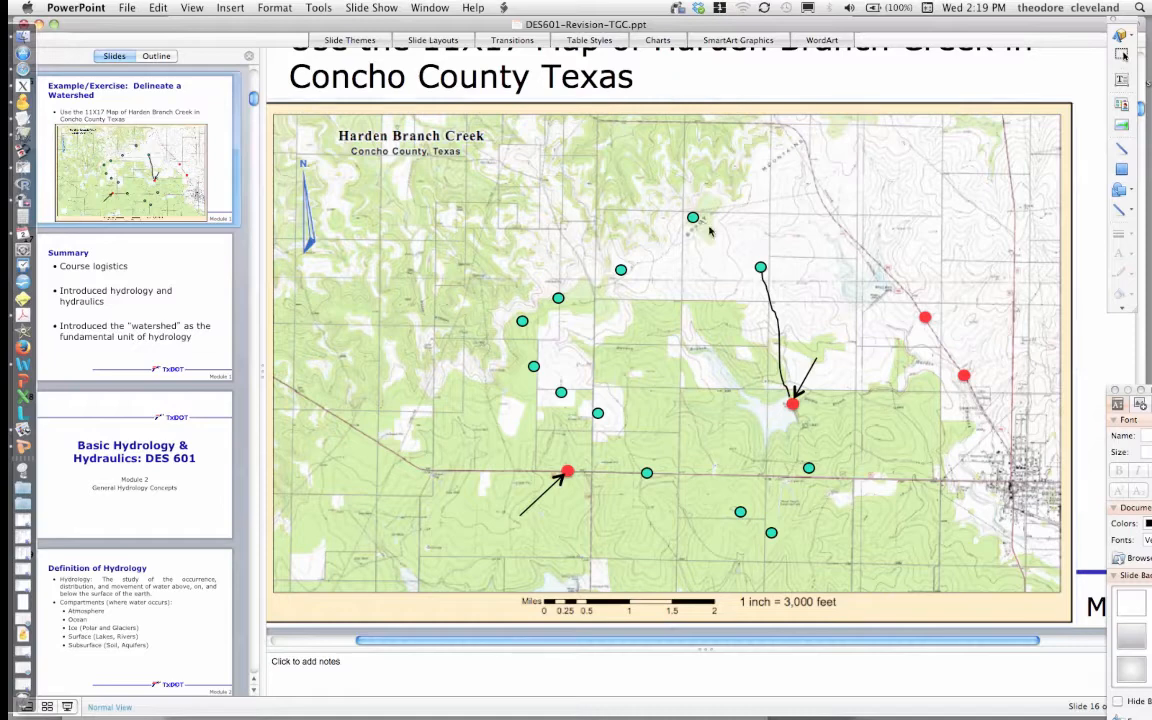
mouse_move(710, 231)
left_mouse_down()
mouse_move(729, 278)
mouse_move(763, 276)
left_mouse_up()
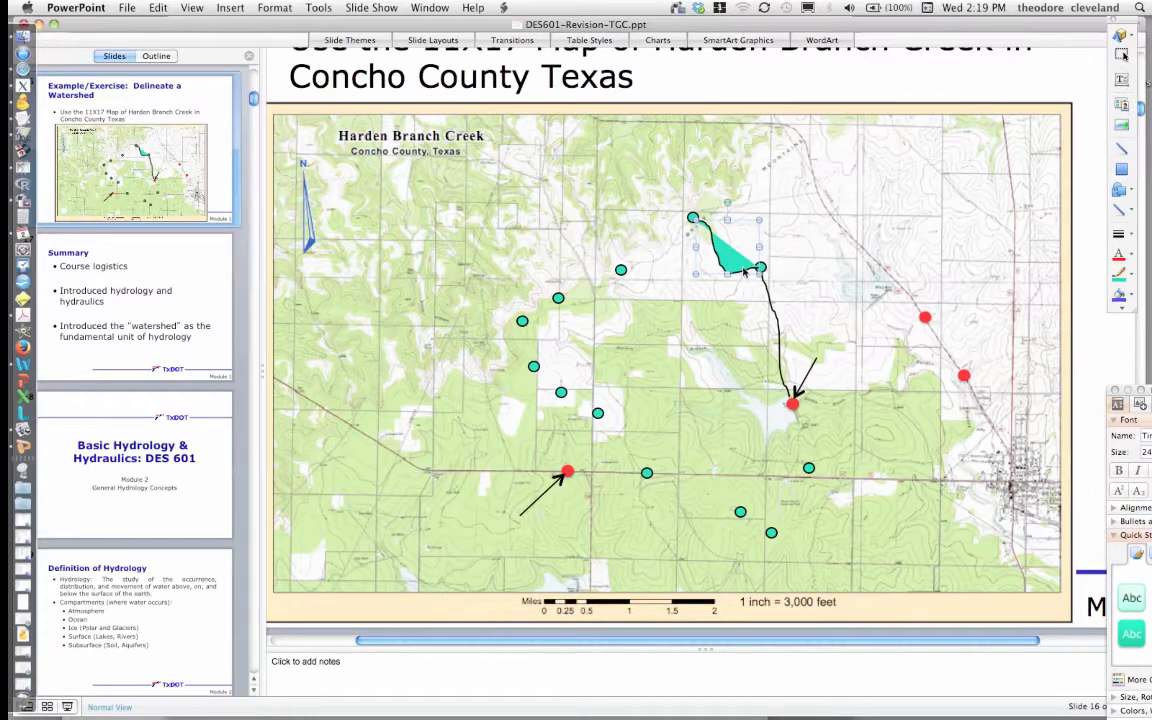
- Set the new freehand line's fill to No Fill
double_click(744, 271)
left_click(279, 67)
left_click(283, 84)
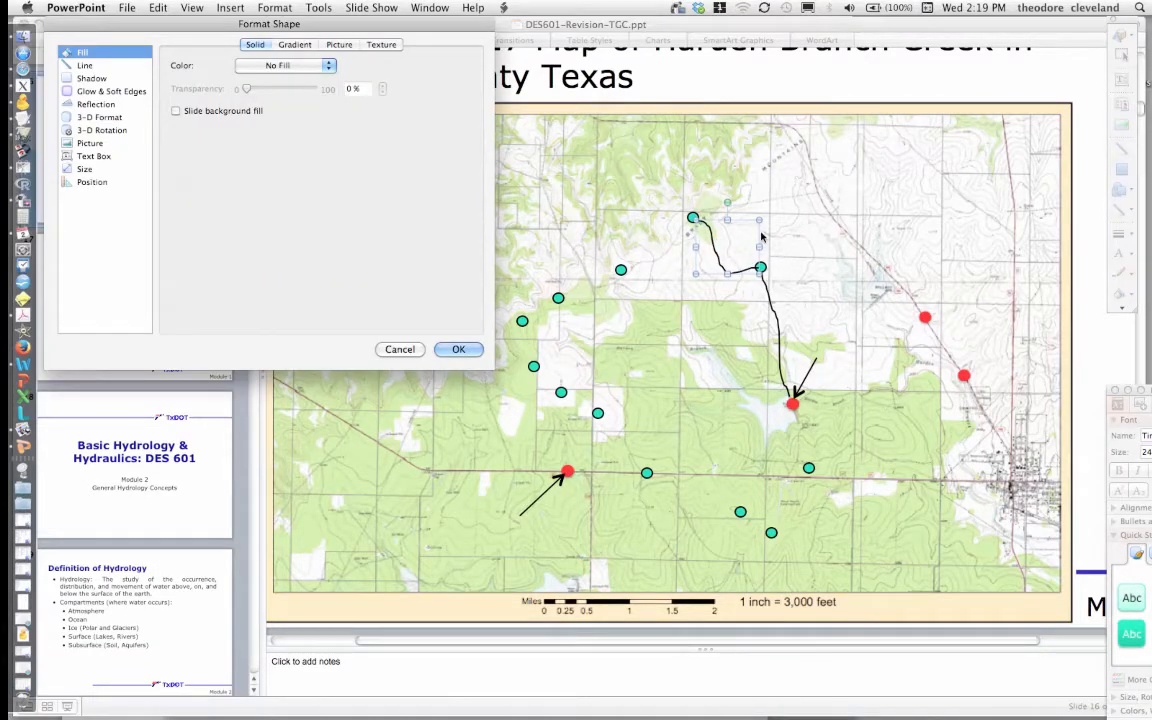
left_click(458, 349)
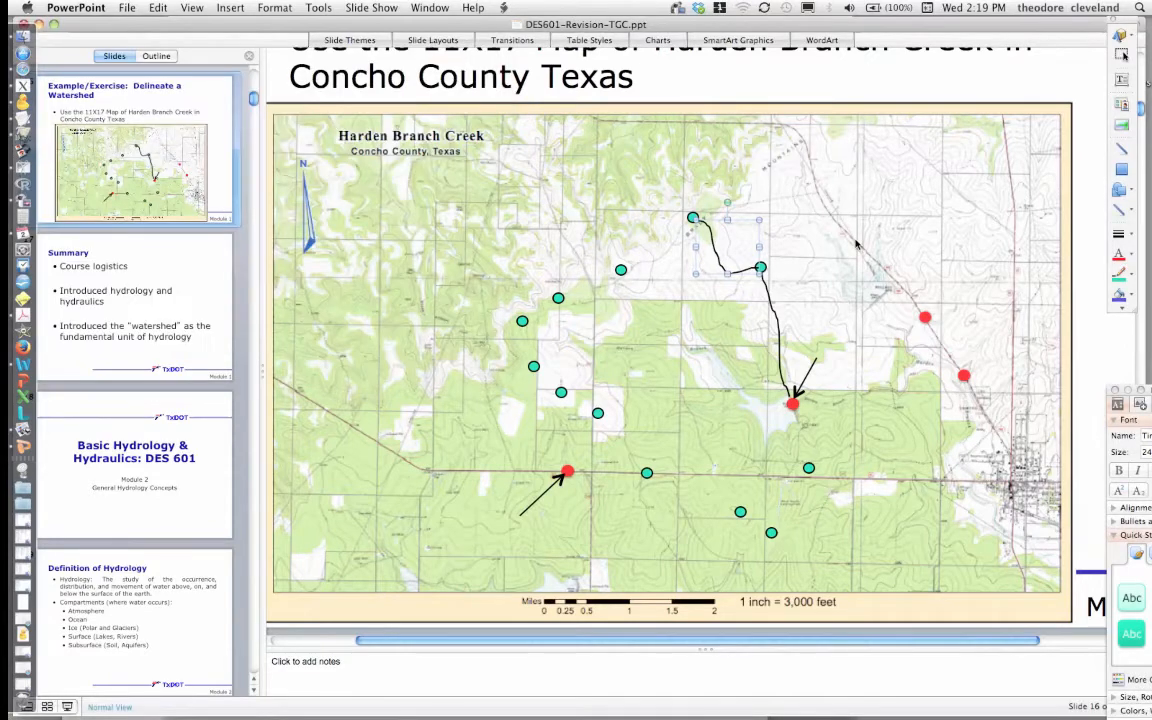
left_click(846, 249)
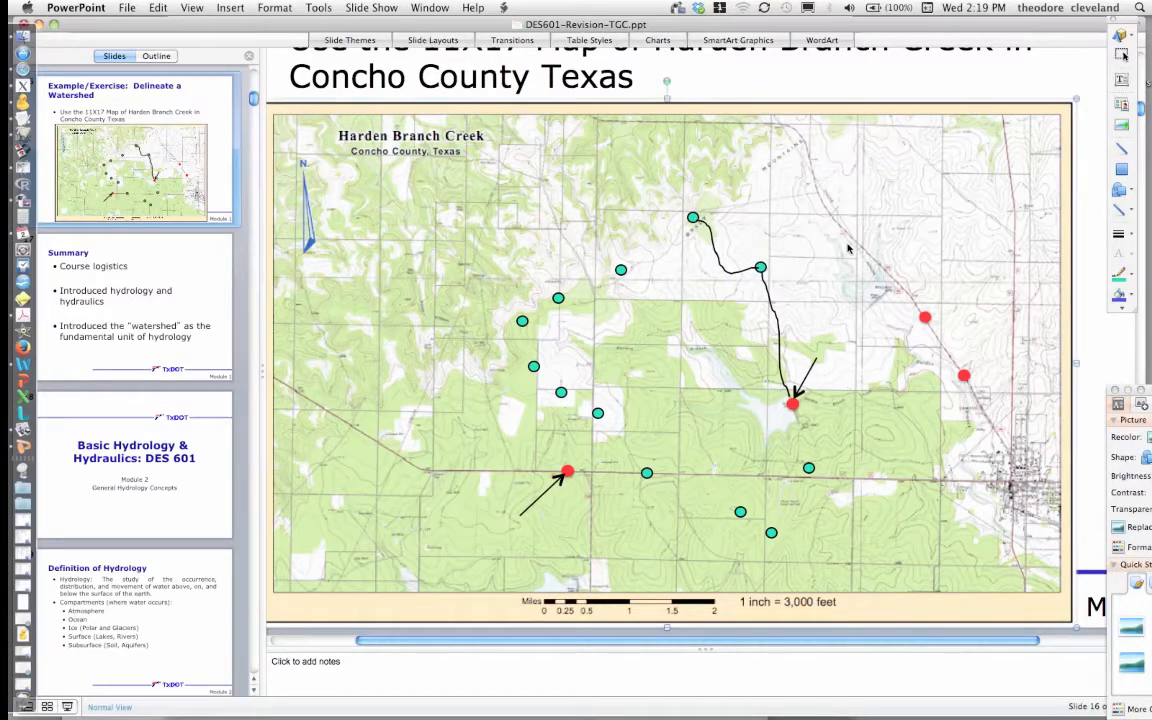
- Draw a freehand line from the northernmost dot west to the dot near the upper middle of the map
left_click(1128, 274)
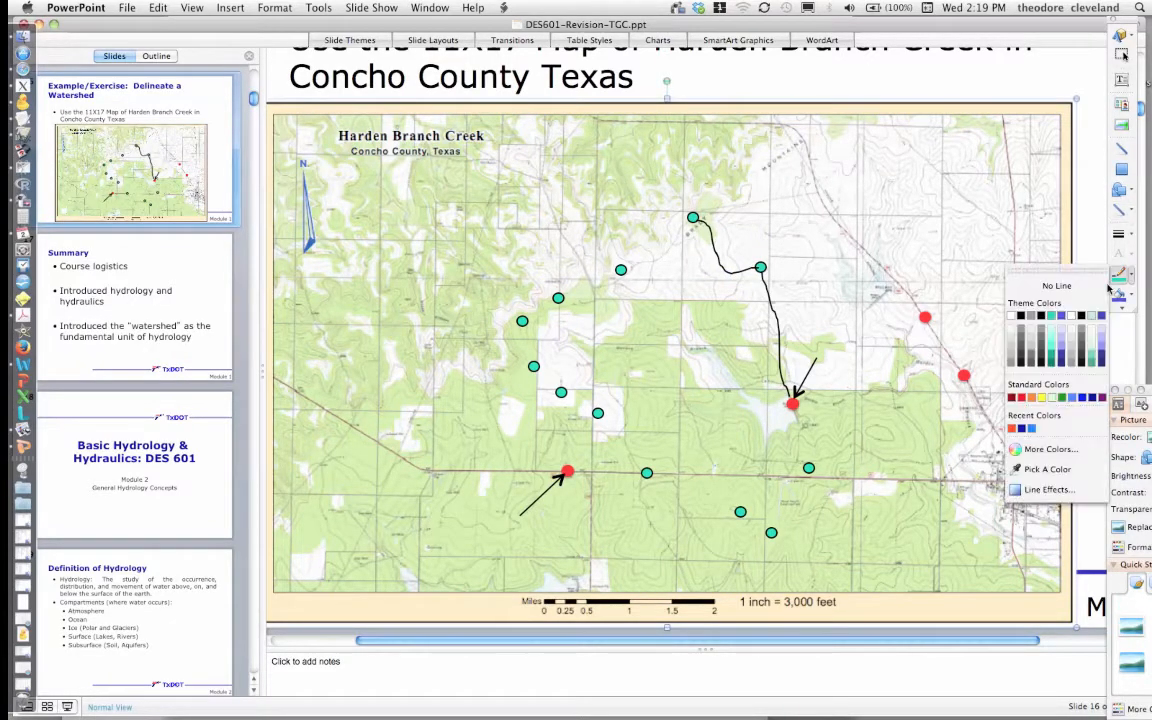
left_click(1128, 217)
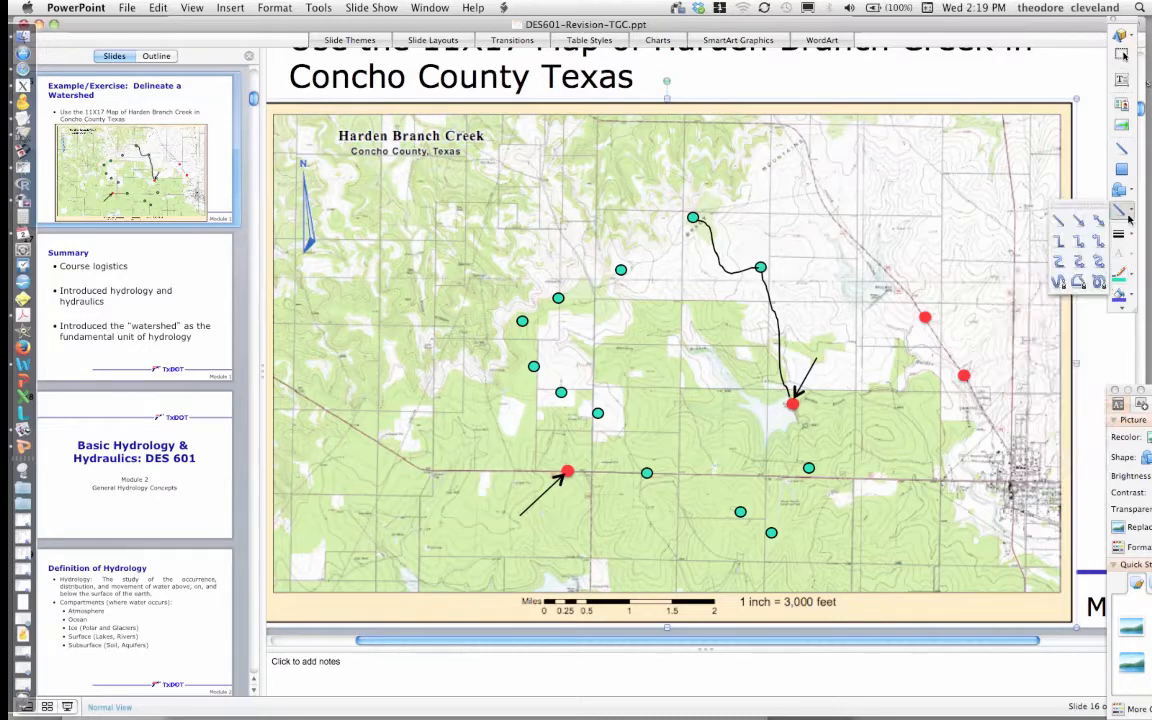
left_click(1100, 262)
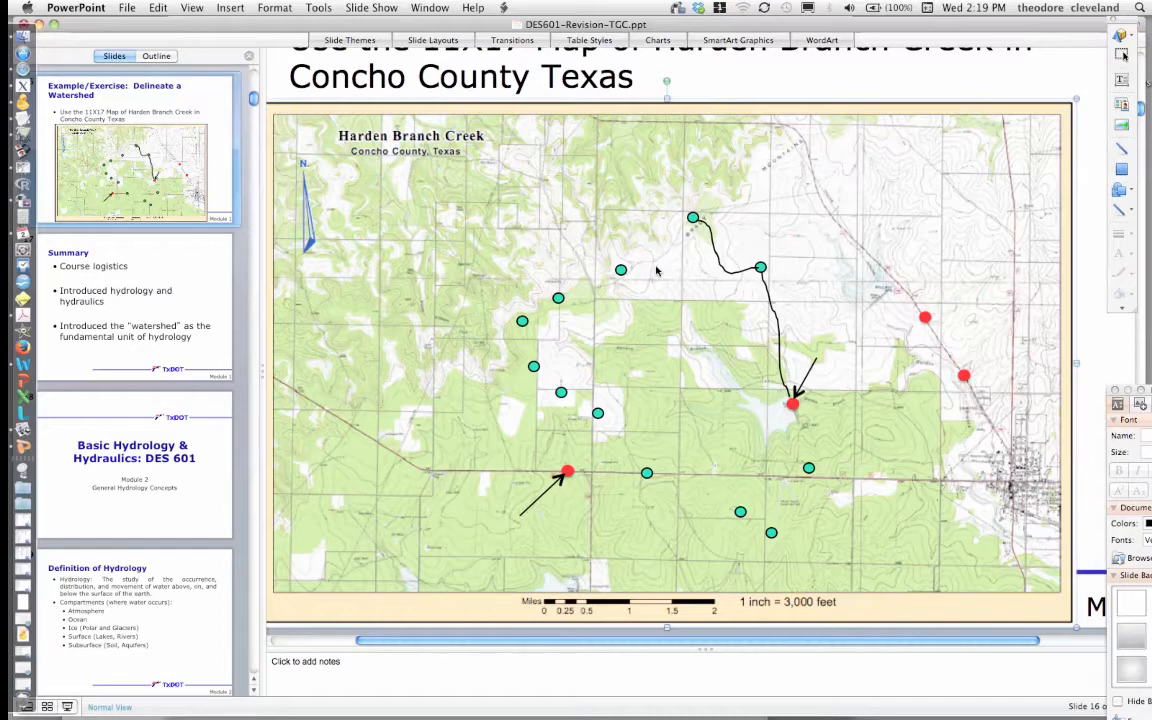
left_click(691, 223)
mouse_move(691, 223)
left_mouse_down()
mouse_move(667, 263)
mouse_move(622, 270)
left_mouse_up()
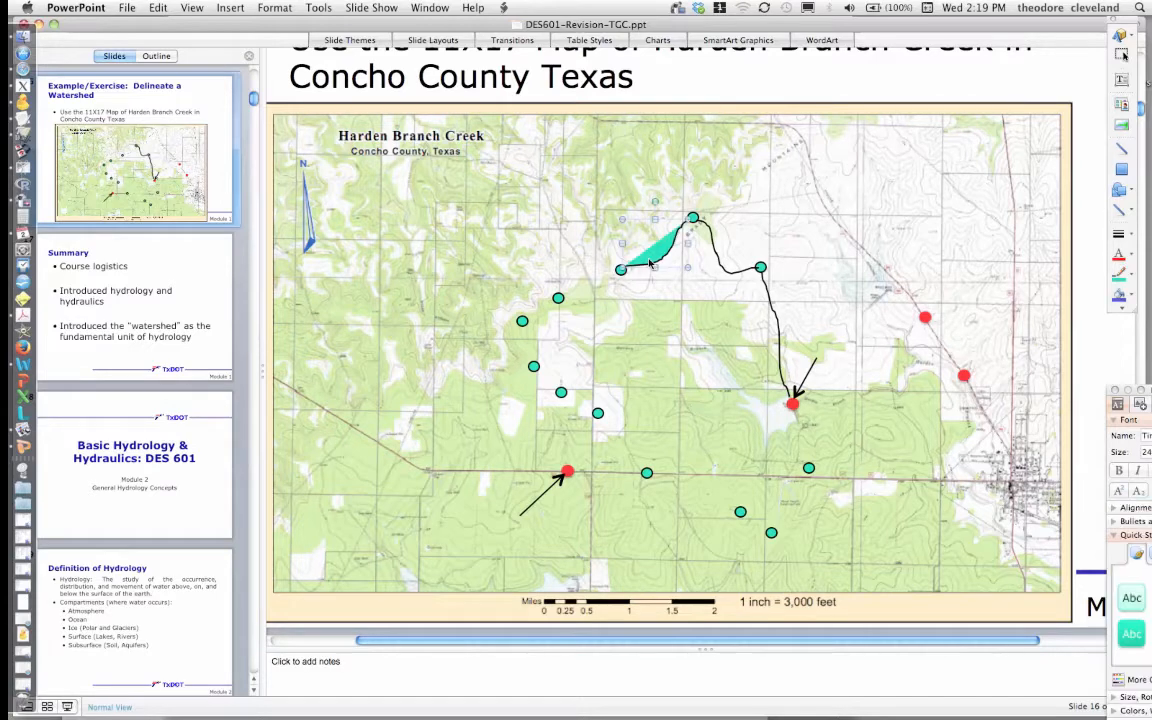
- Set the new freehand line's fill to No Fill
double_click(650, 263)
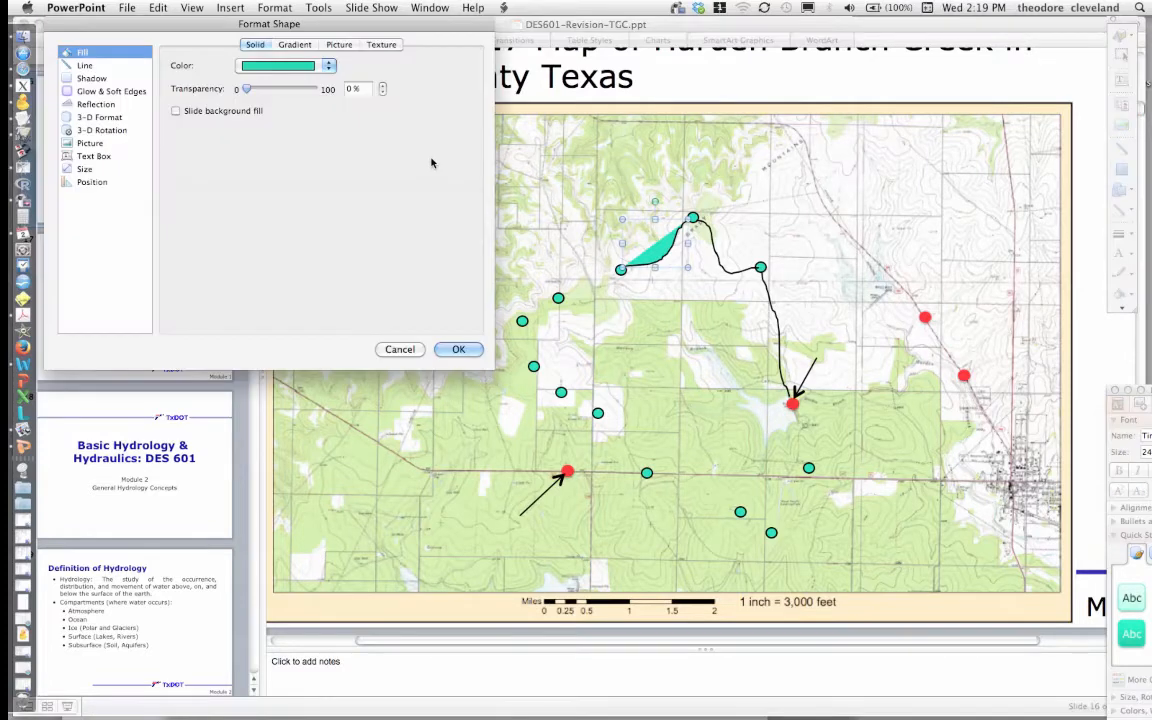
left_click(267, 88)
key("Return")
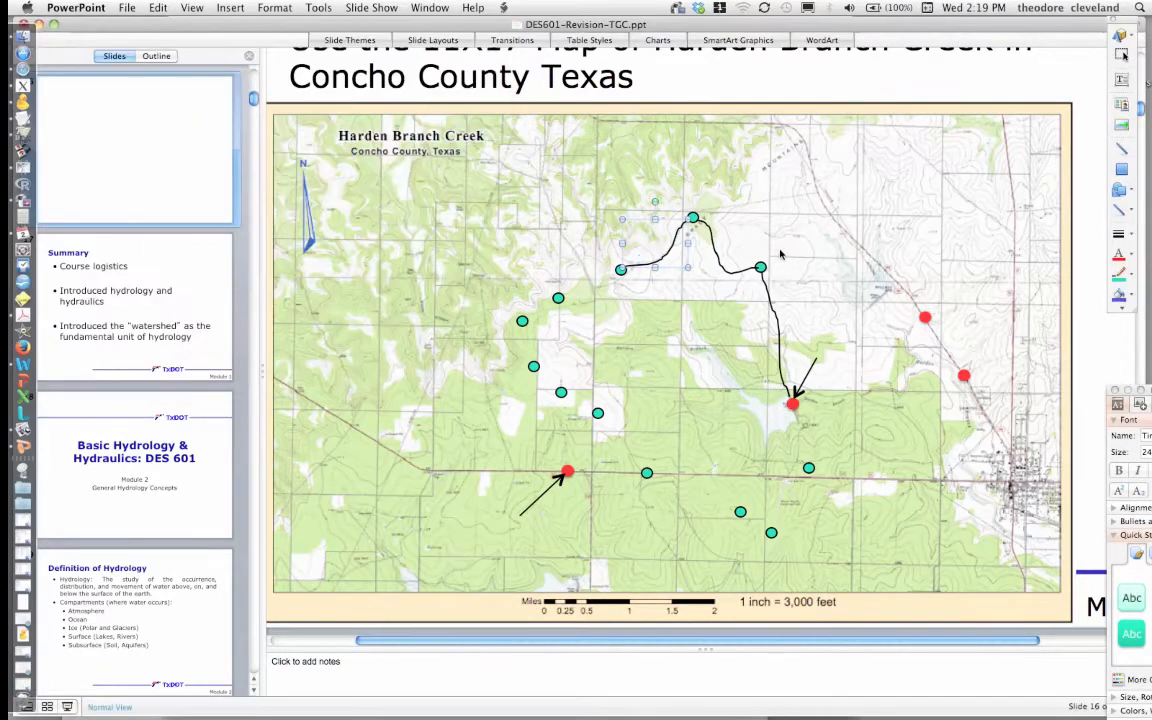
left_click(969, 234)
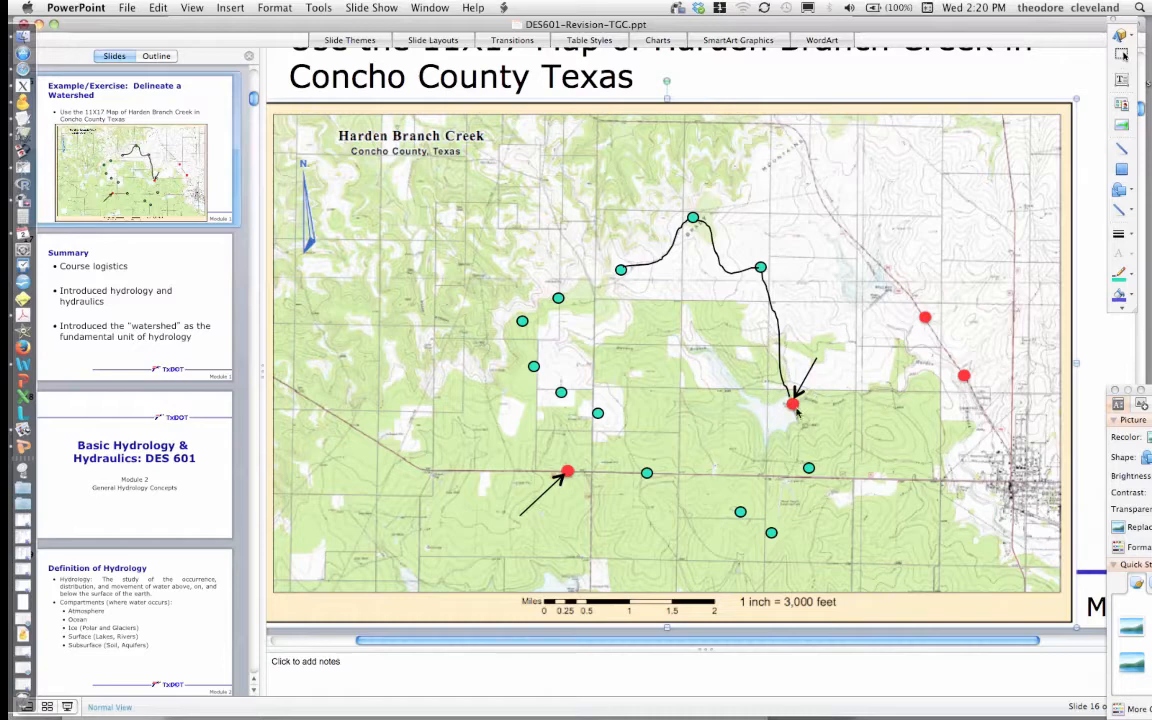
- Delete the two freehand lines running from the northernmost dot via the dot north of the reservoir to the outlet
left_click(768, 287)
key("Delete")
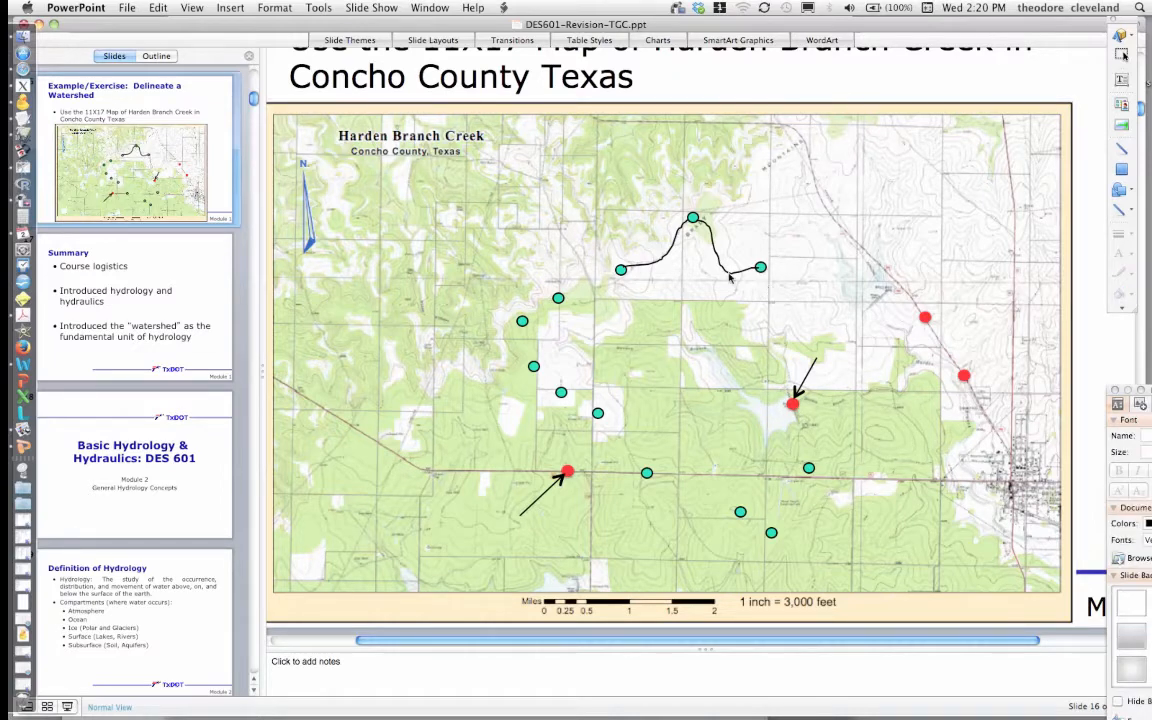
left_click(731, 279)
left_click(741, 280)
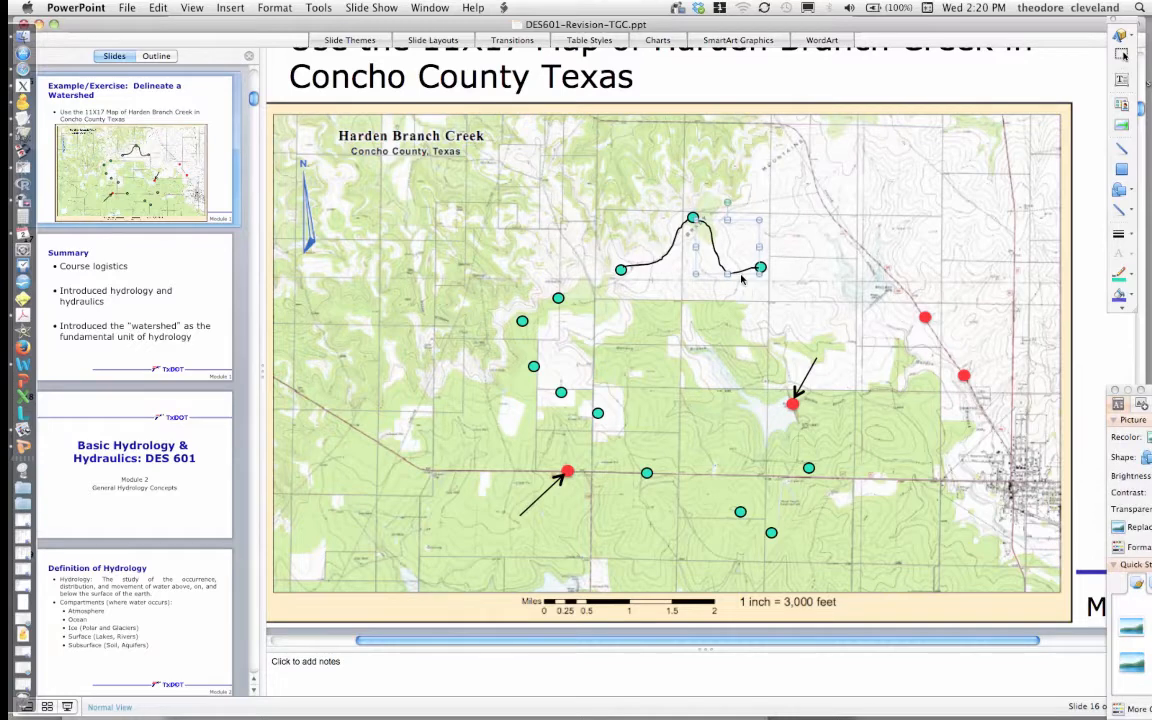
key("Delete")
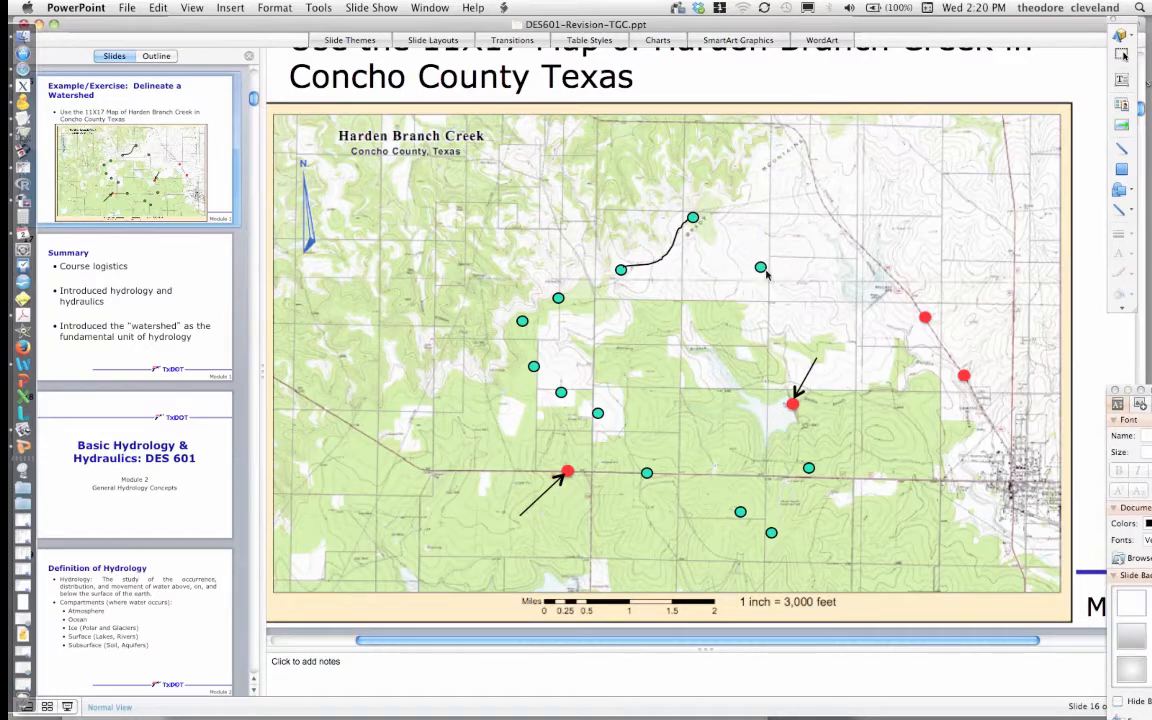
- Move the dot north of the reservoir south onto the ridge, about halfway to the outlet point
left_click(762, 269)
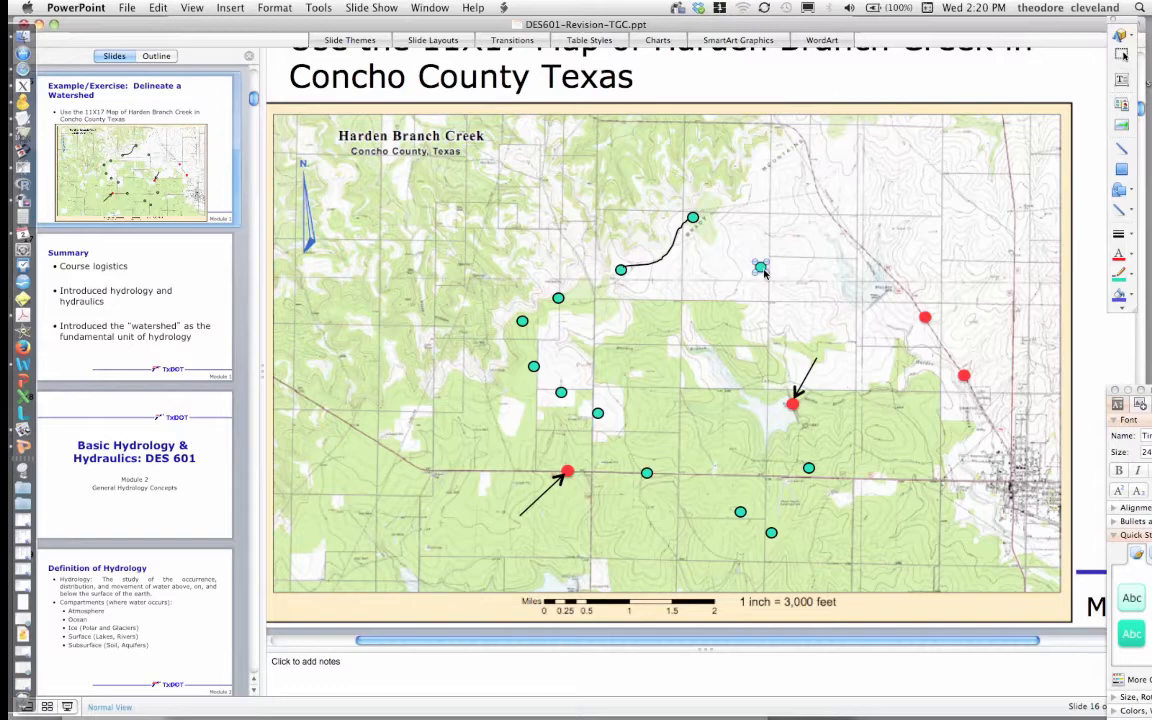
left_click_drag(764, 274, 755, 358)
- Draw a freehand line with the Scribble tool from the northernmost dot through the moved dot to the outlet point
left_click(1124, 207)
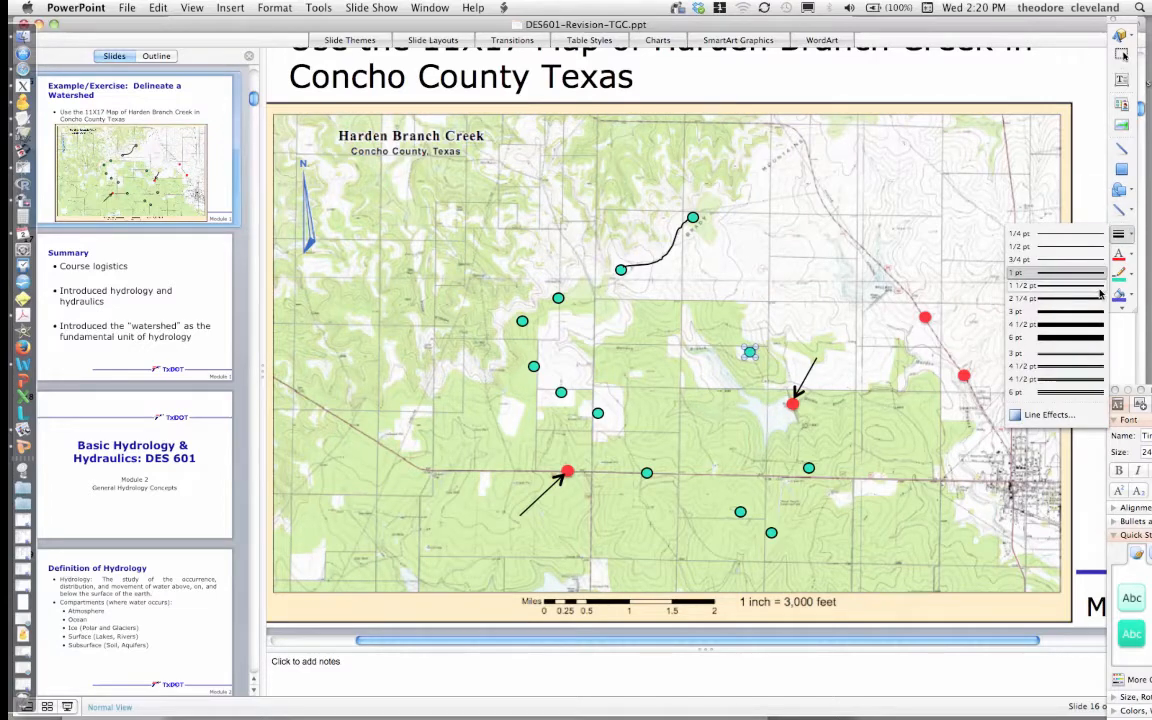
mouse_move(1124, 210)
left_click(1102, 282)
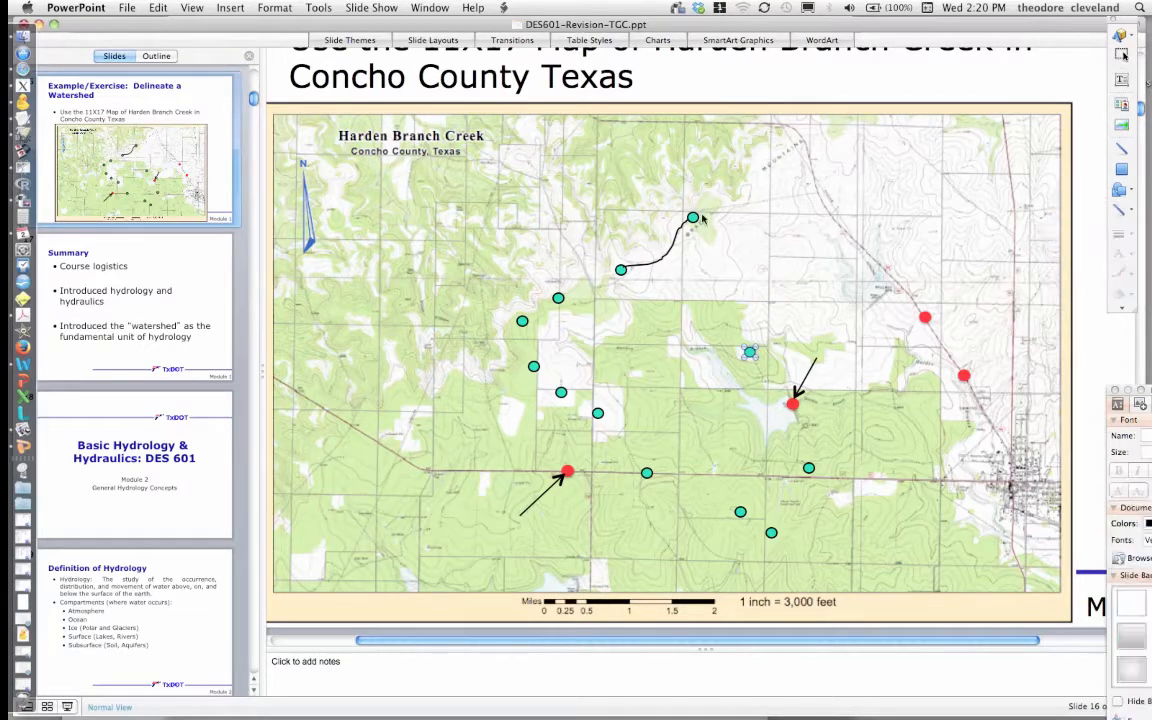
left_click_drag(700, 225, 726, 297)
left_click_drag(739, 338, 793, 404)
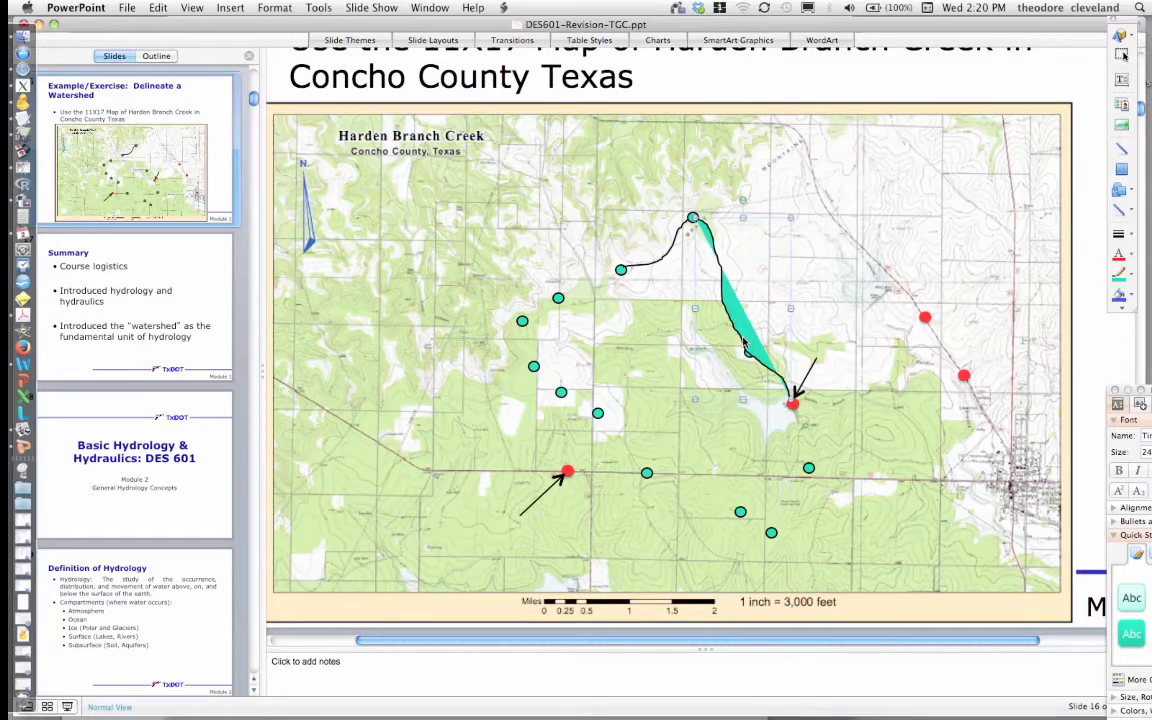
- Set this freehand line's fill to No Fill
double_click(743, 342)
left_click(280, 91)
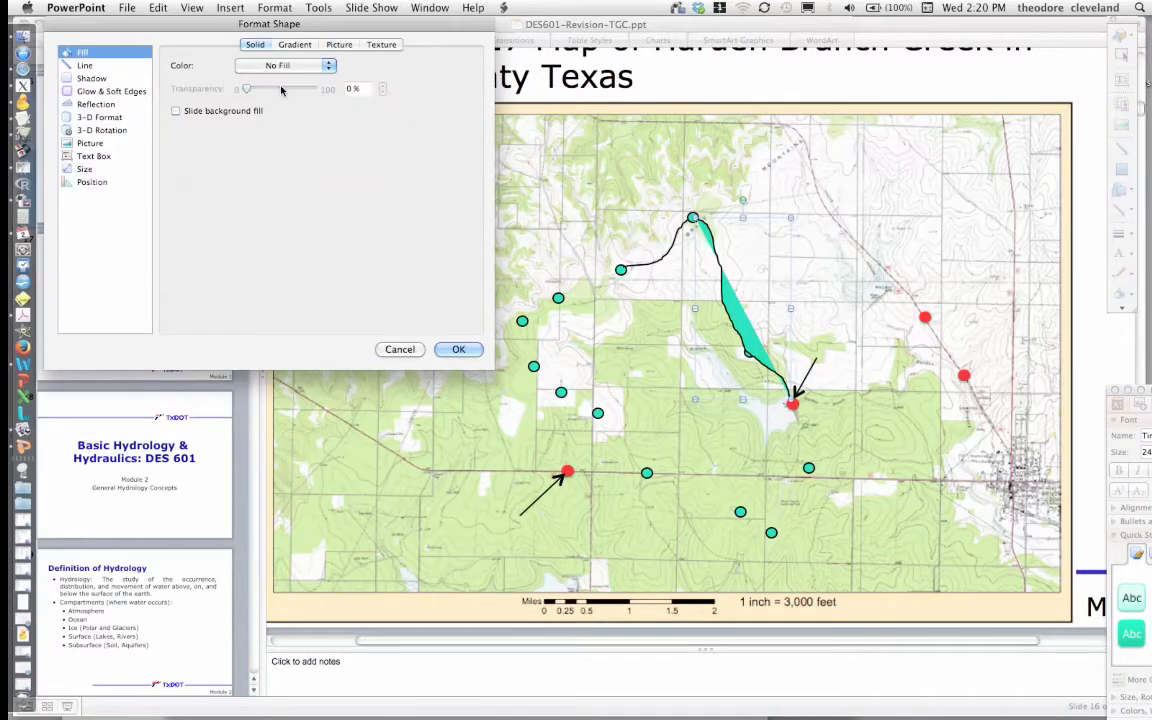
key("Return")
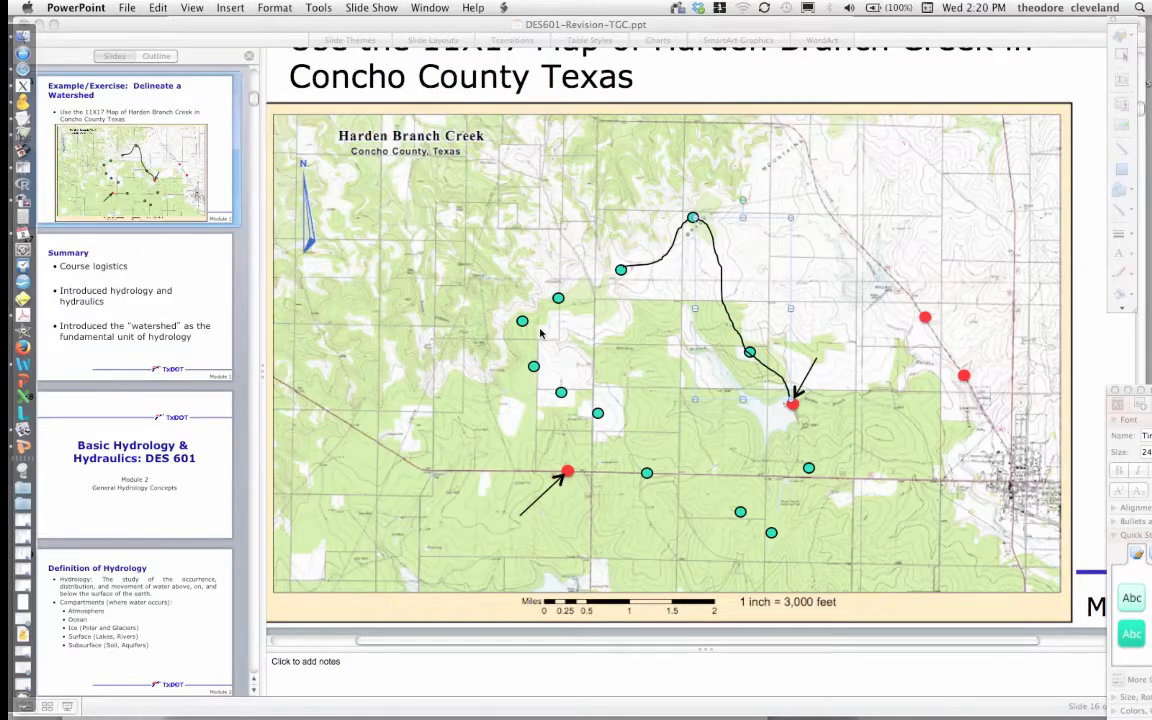
- Draw a freehand line with the Scribble tool from the upper middle dot west through the next dot to the westernmost dot
left_click(1122, 212)
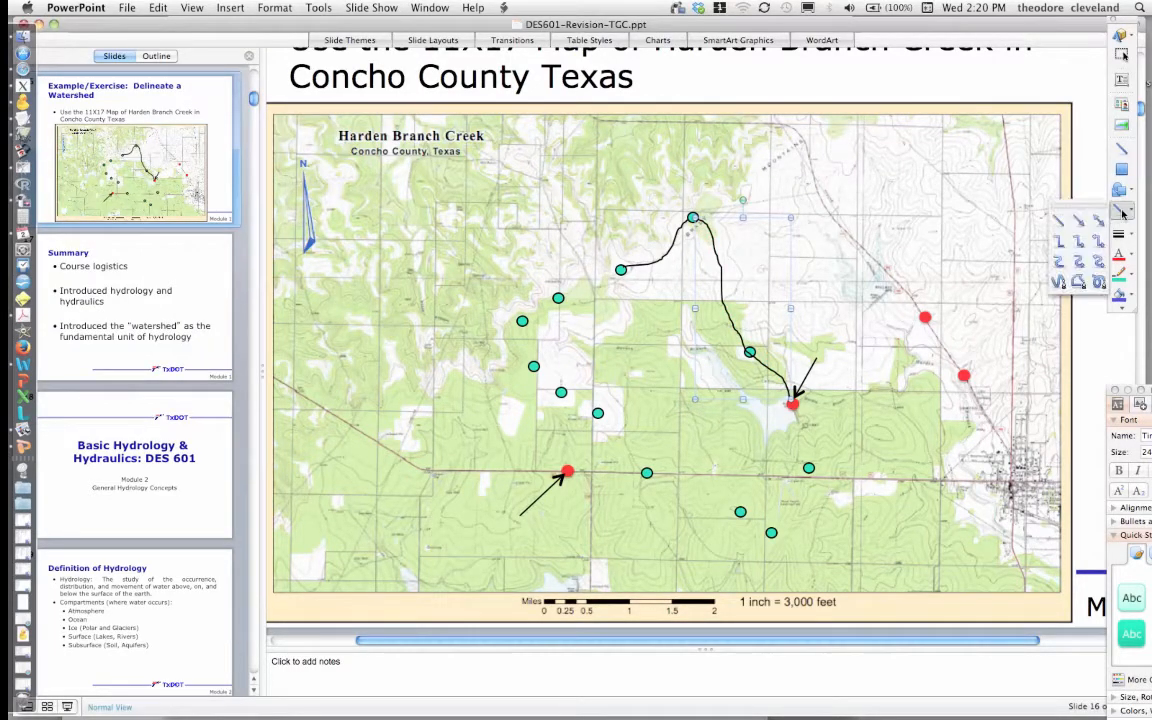
left_click(1099, 285)
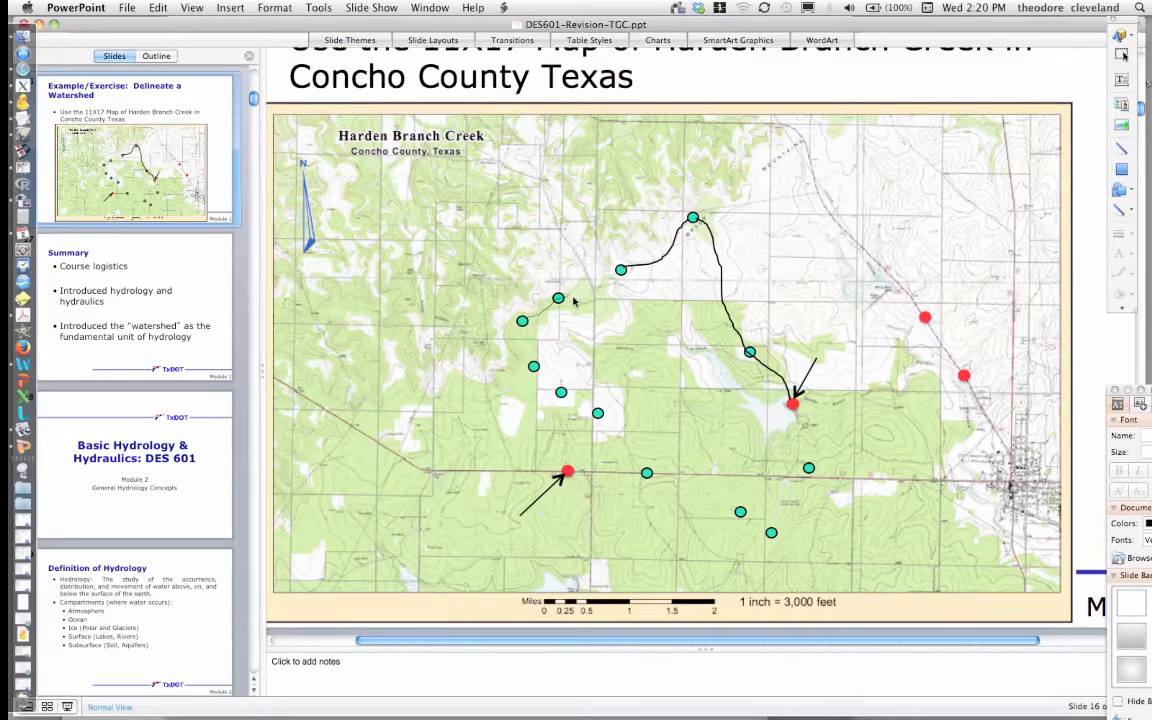
left_click_drag(575, 300, 621, 276)
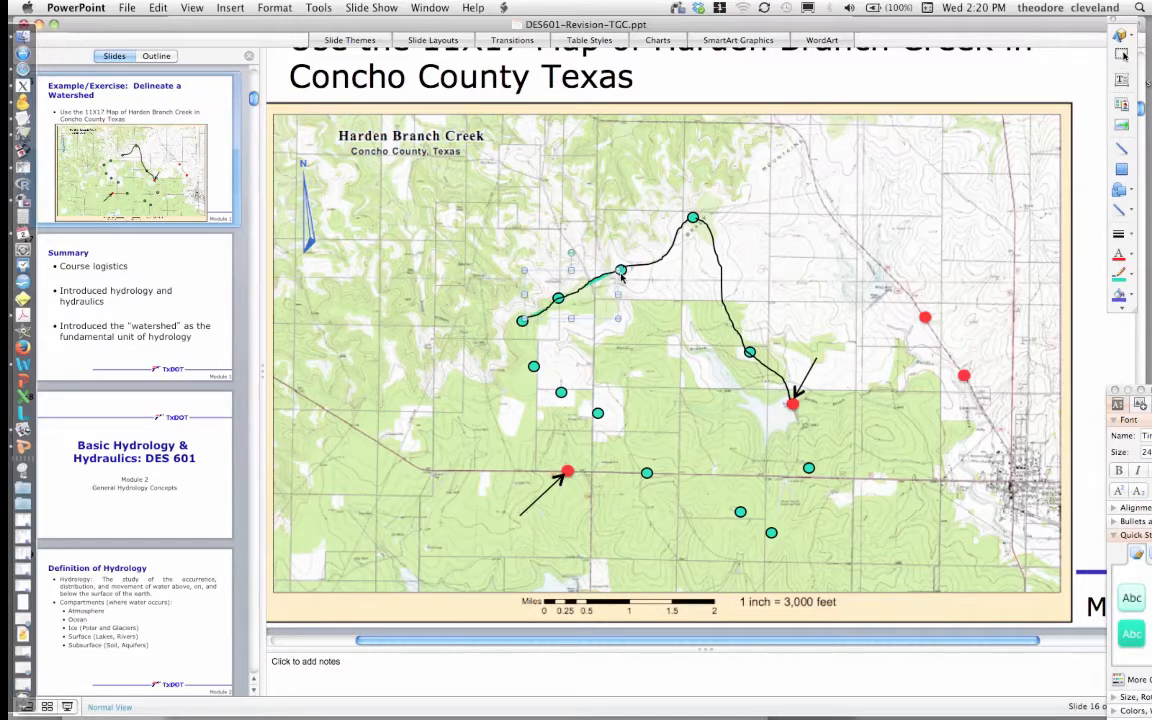
- Set the western freehand line's fill to No Fill
double_click(601, 286)
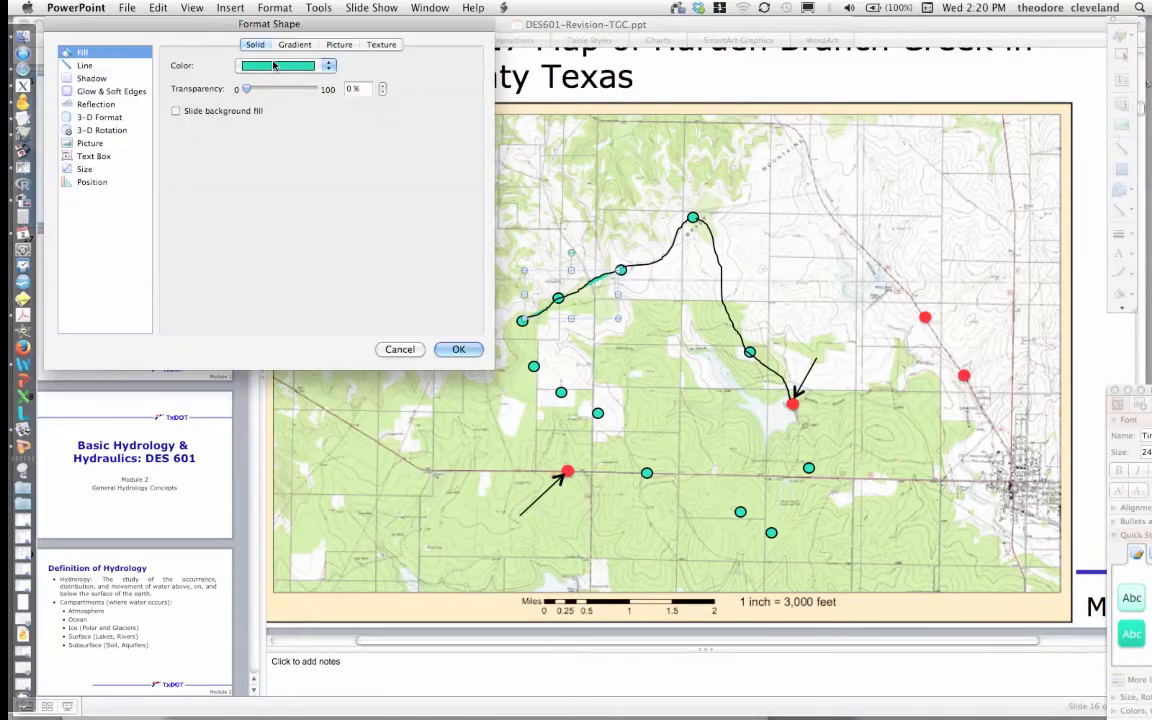
left_click(275, 65)
left_click(279, 86)
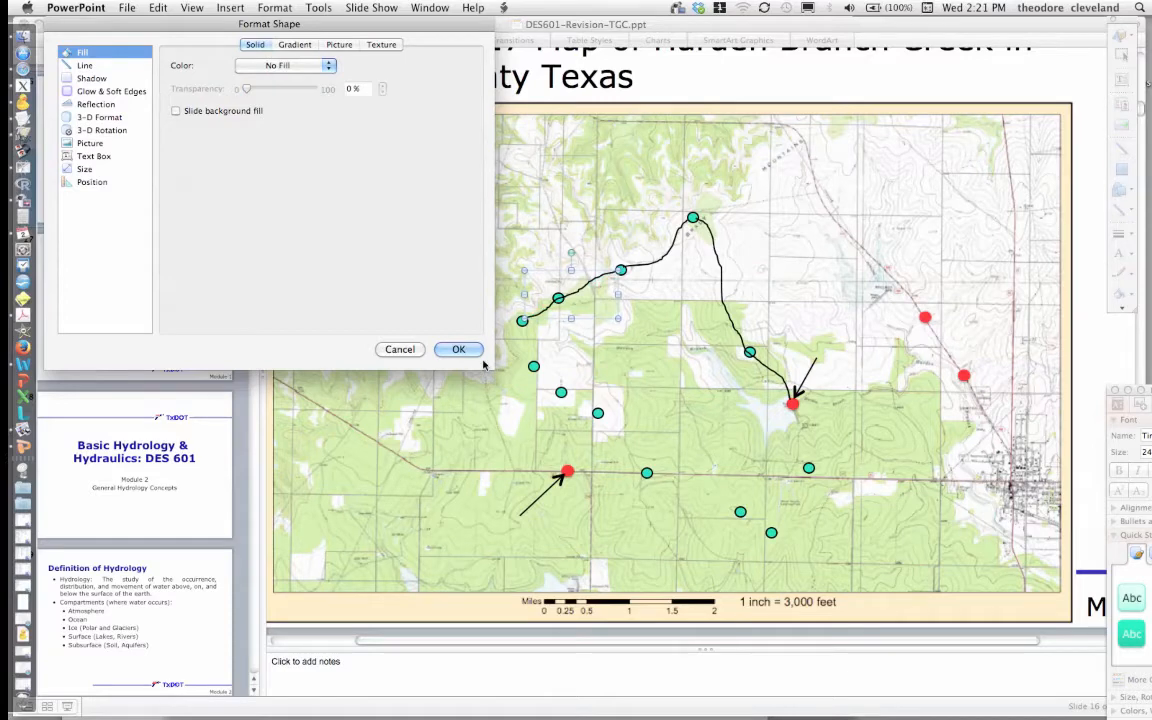
left_click(458, 349)
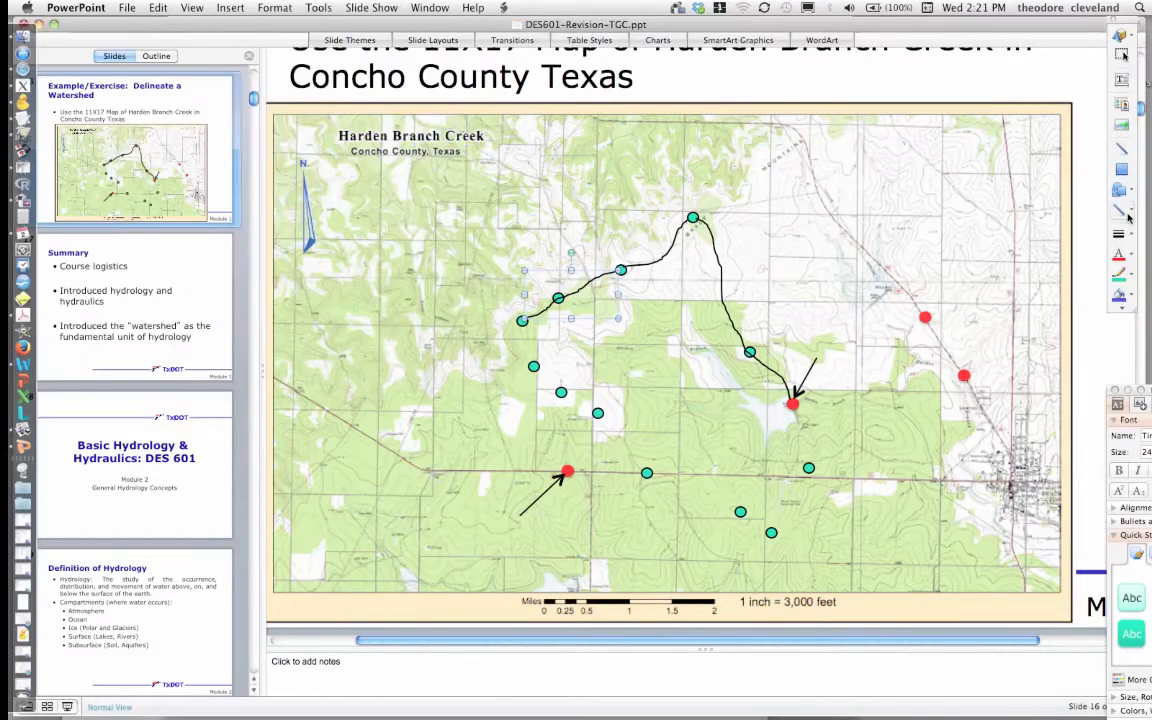
- Draw a freehand line with the Scribble tool from the westernmost dot south and east along the southern dots back to the outlet
left_click(1127, 214)
left_click(1097, 281)
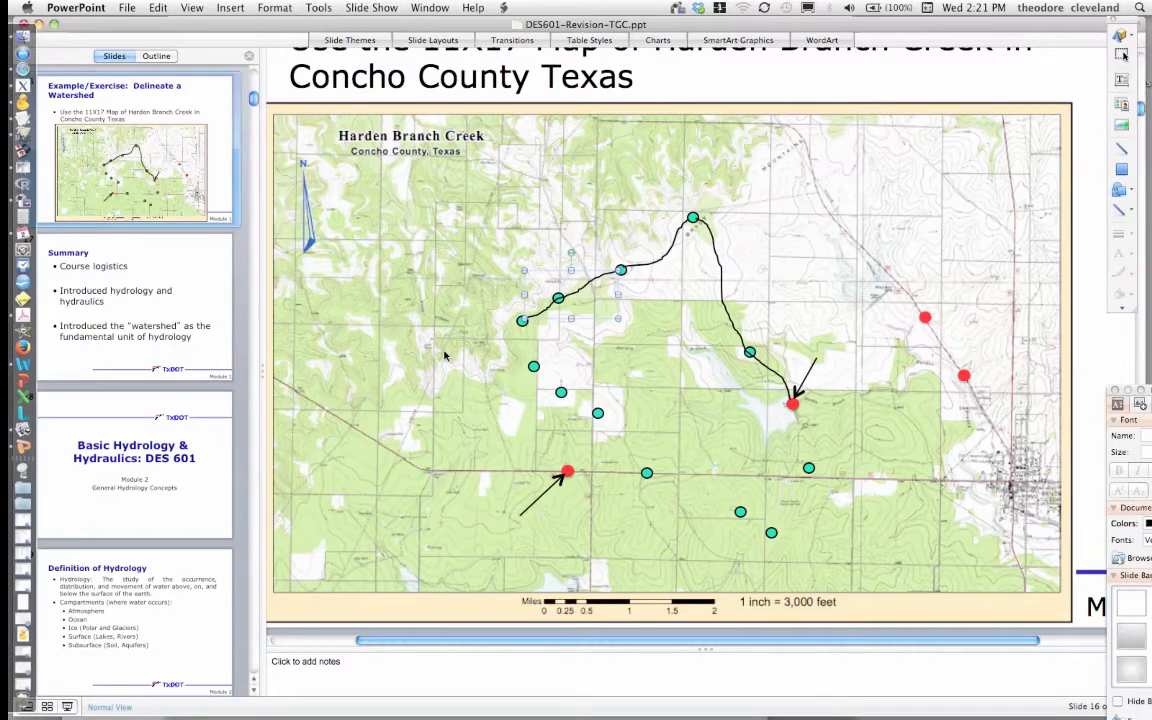
double_click(522, 322)
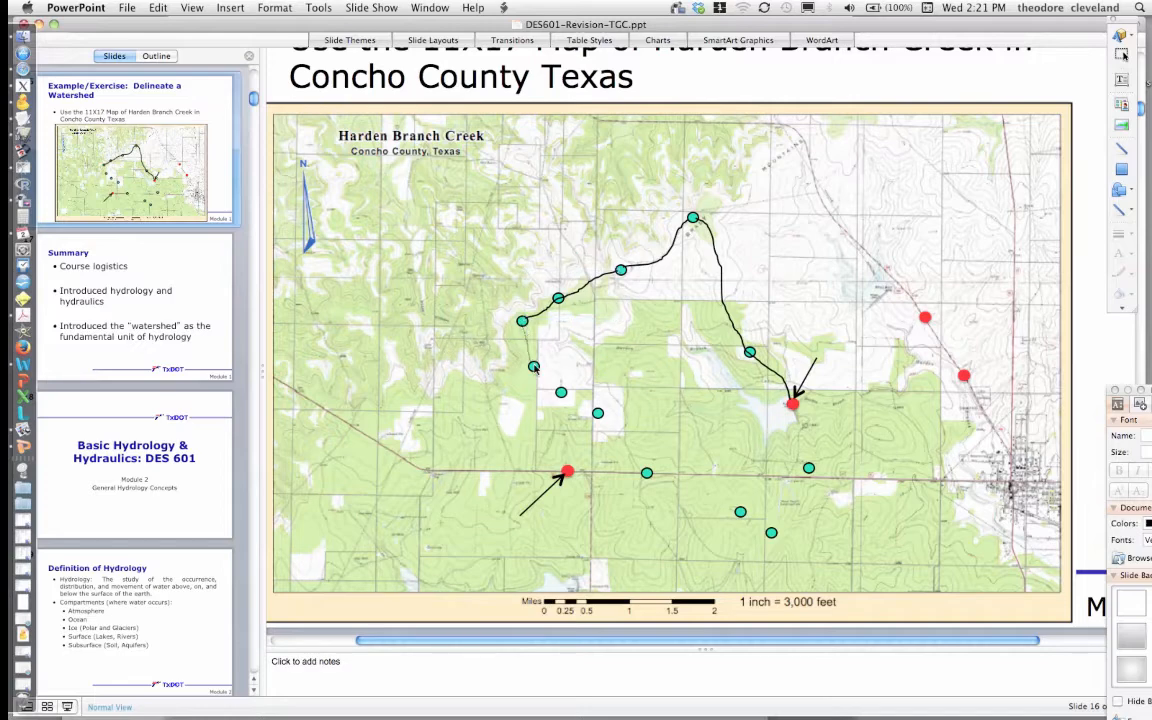
mouse_move(534, 366)
left_mouse_down()
mouse_move(611, 428)
mouse_move(650, 479)
left_mouse_up()
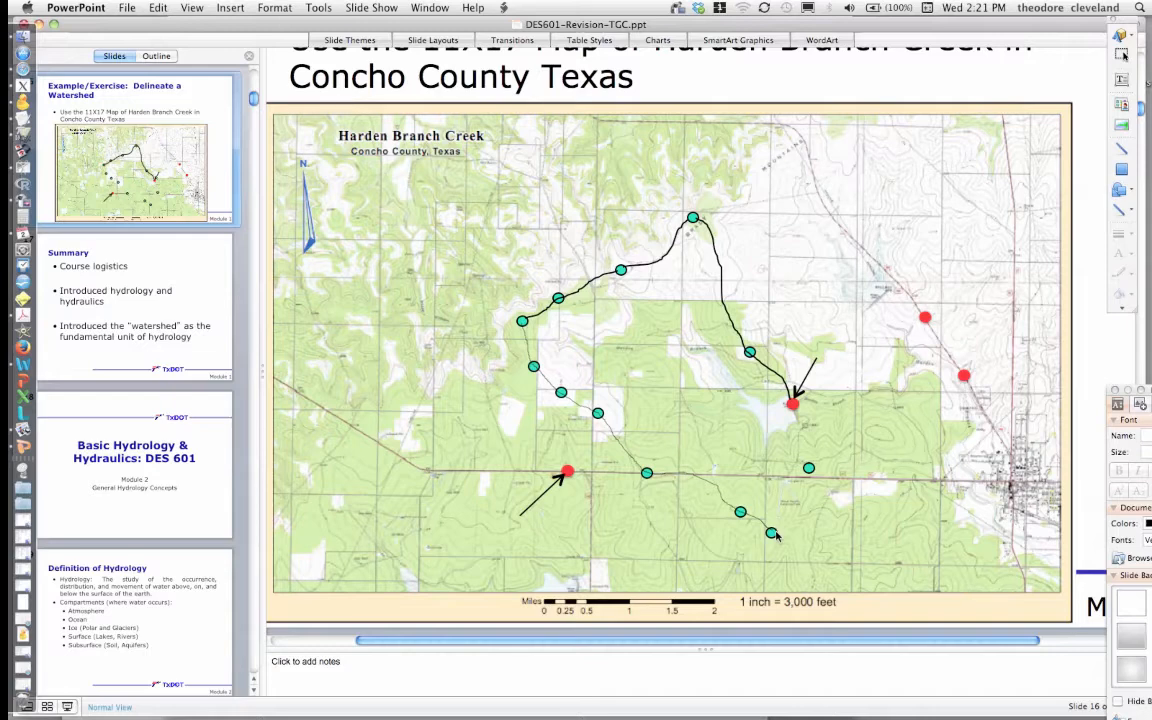
left_click(810, 472)
double_click(796, 412)
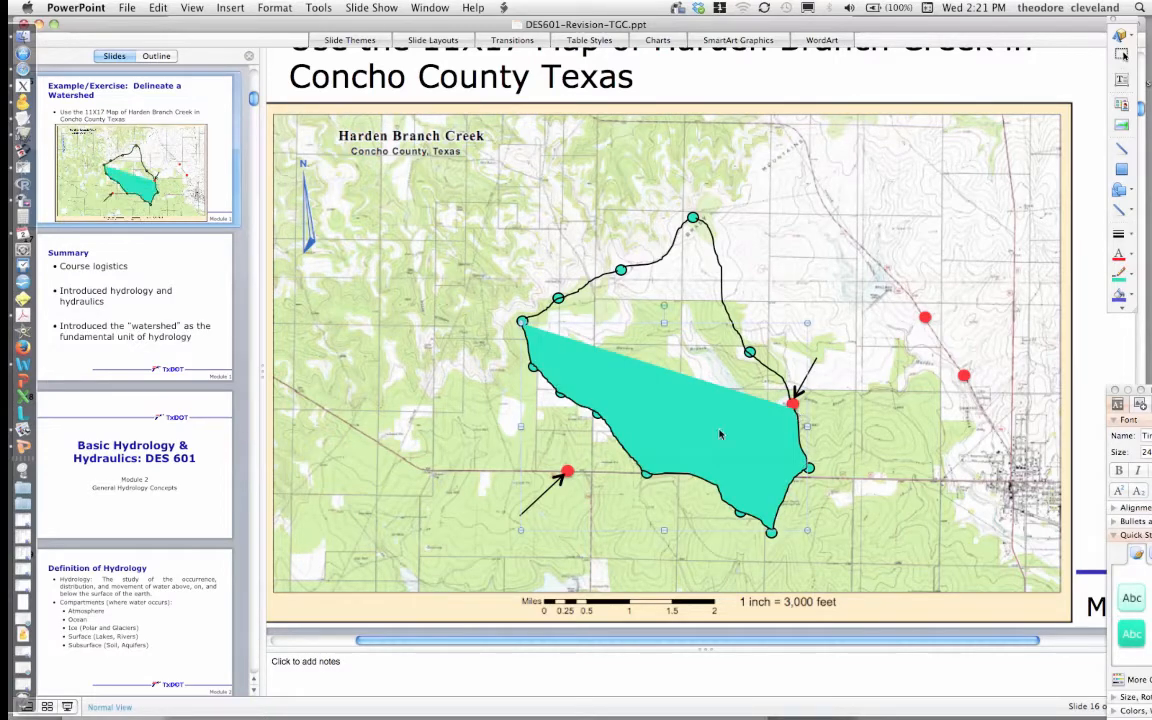
- Set the southern boundary line's fill to No Fill
double_click(720, 434)
left_click(267, 65)
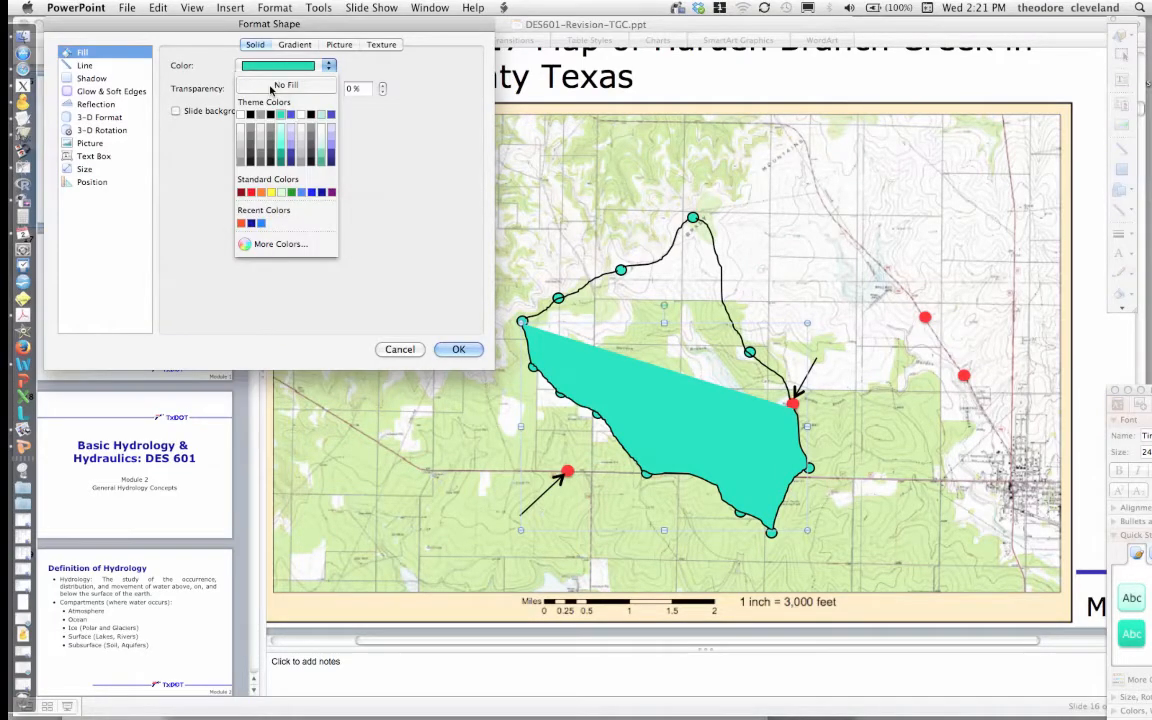
left_click(283, 85)
left_click(458, 349)
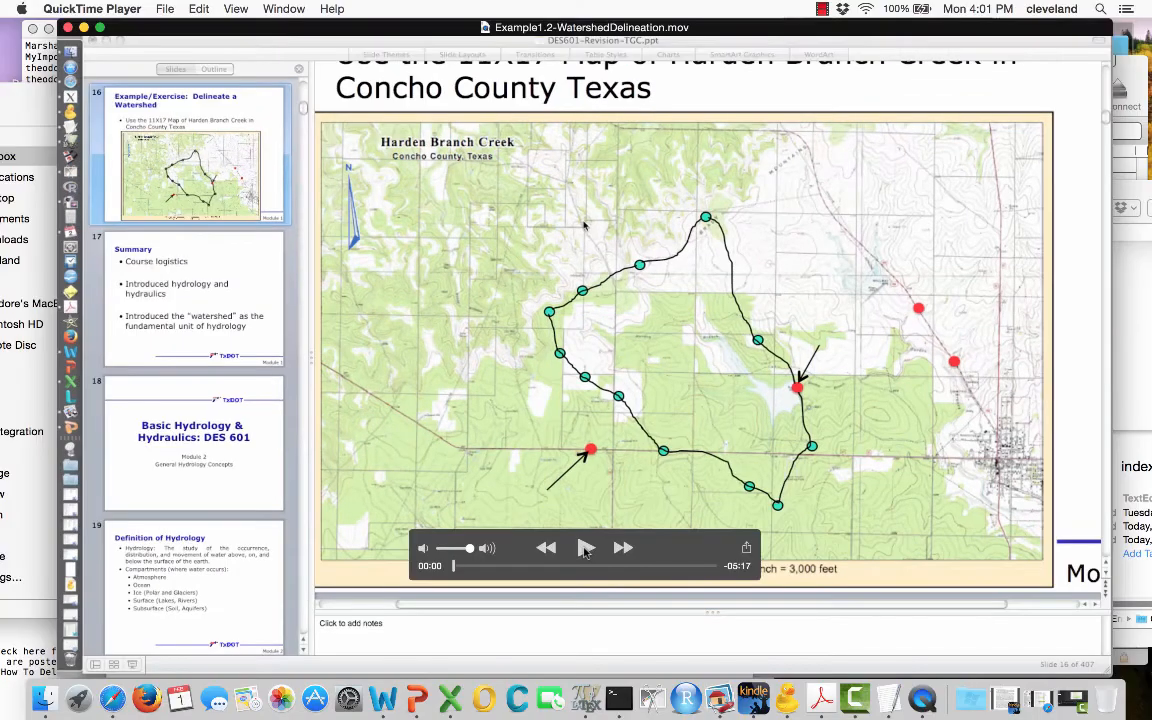
left_click(585, 549)
left_click(99, 28)
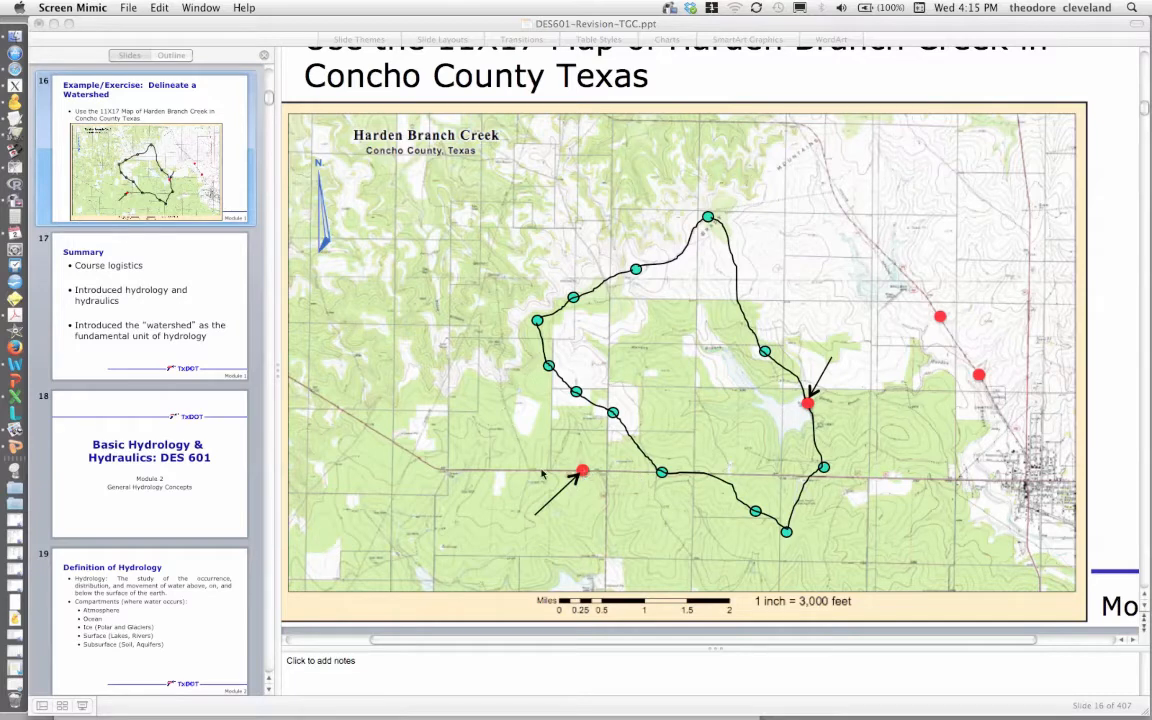
left_click(733, 45)
left_click_drag(725, 30, 778, 31)
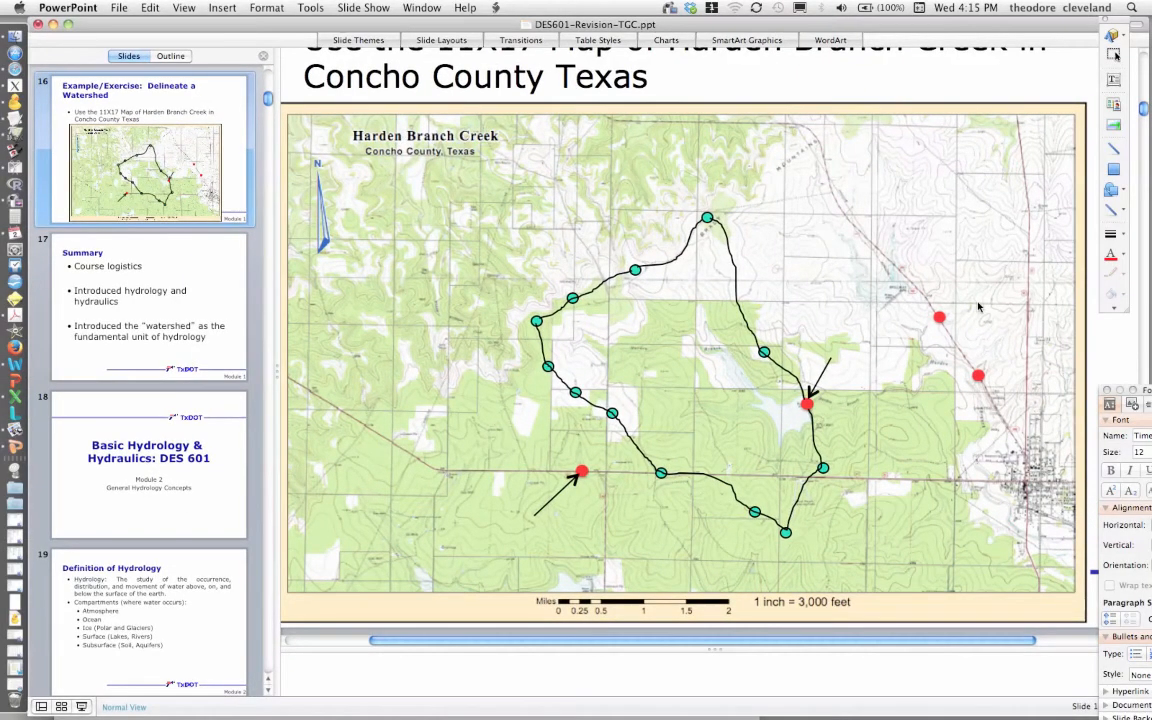
left_click(1121, 192)
left_click(1121, 210)
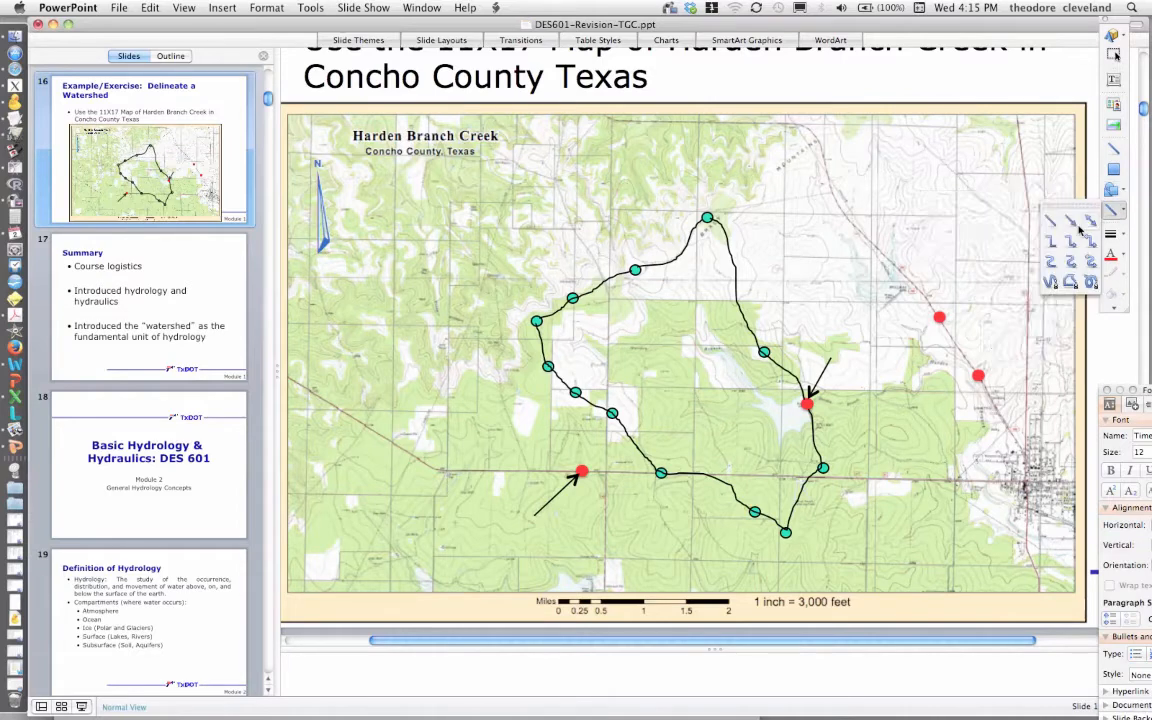
left_click(1078, 226)
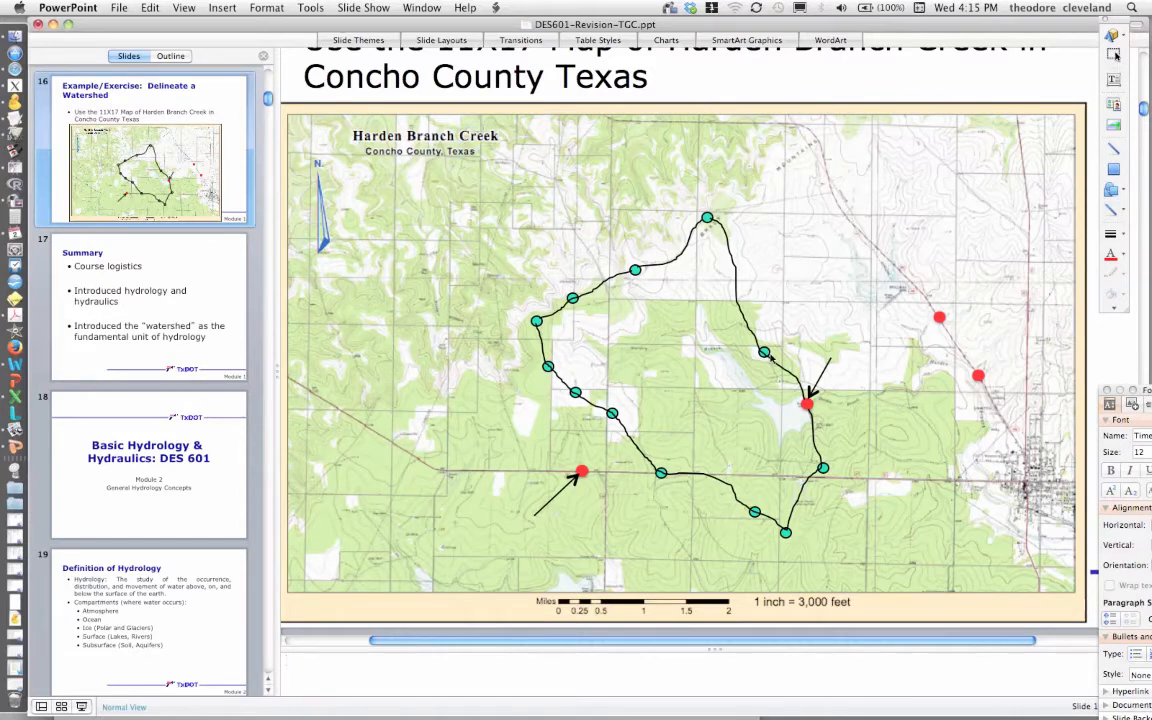
- Duplicate the dot on the eastern boundary and place the copy west of the watershed, north of the western red point
left_click(765, 353)
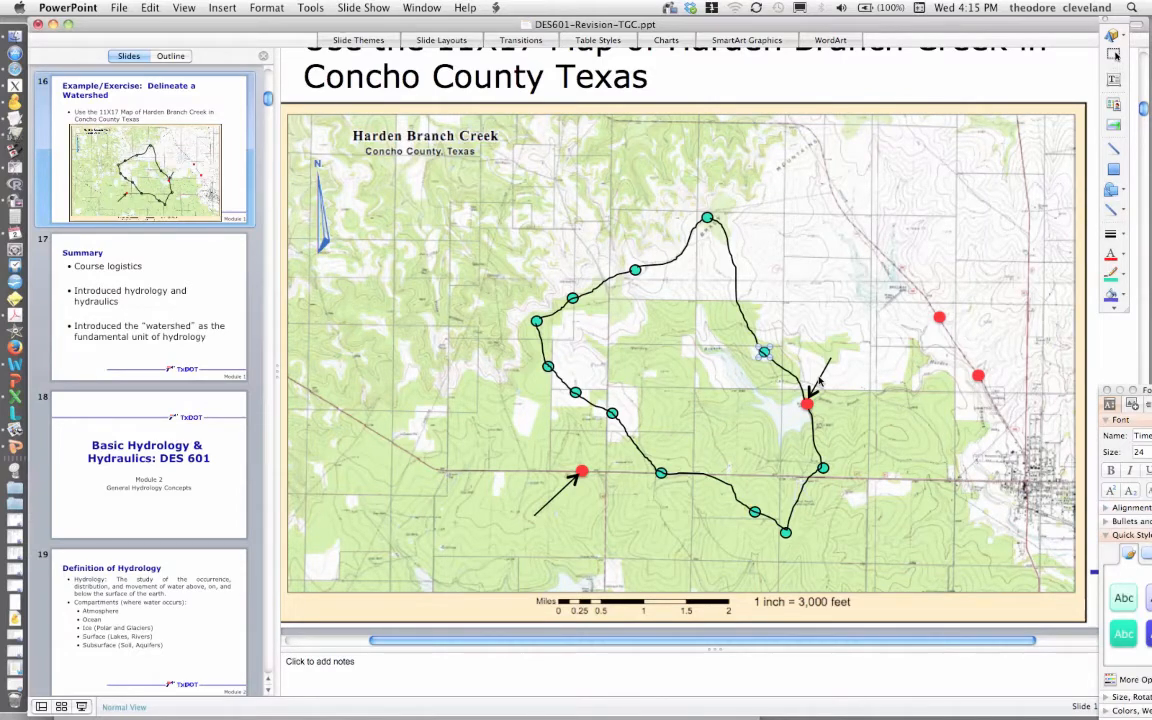
key("super+d")
left_click_drag(783, 378, 431, 409)
- Draw a short freehand line with the Scribble tool from the southern boundary dot down to the western red point
left_click(1121, 218)
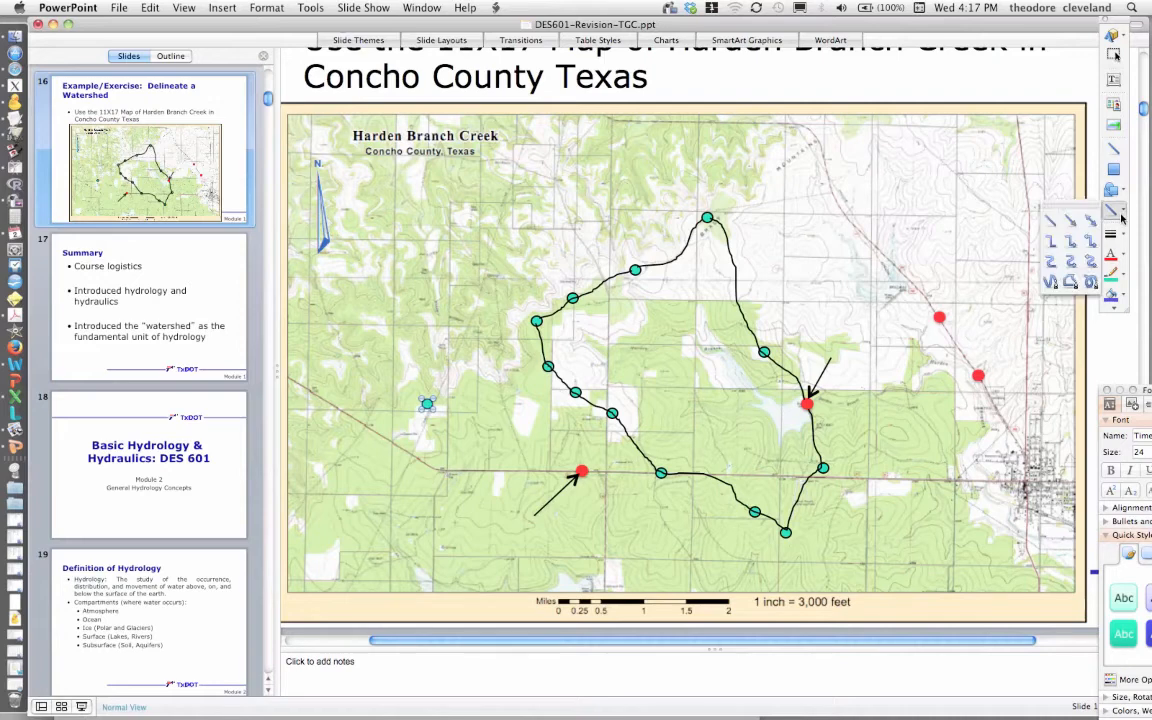
left_click(1114, 211)
left_click(1090, 293)
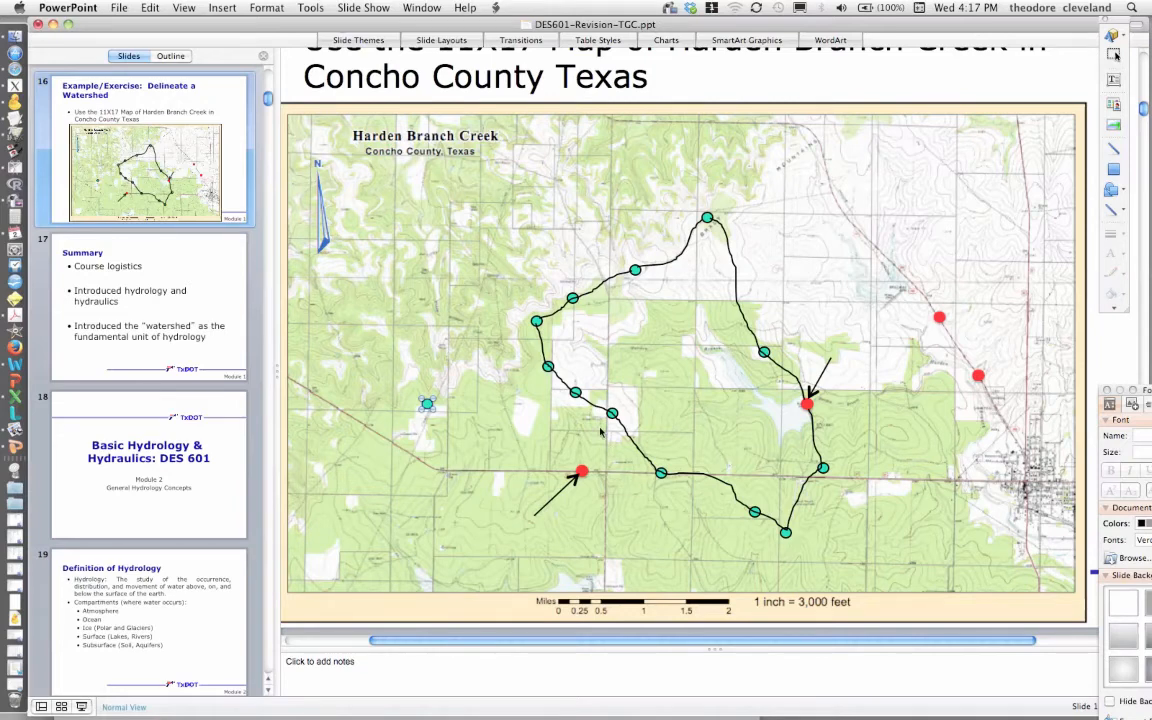
key("Escape")
left_click(614, 462)
double_click(614, 462)
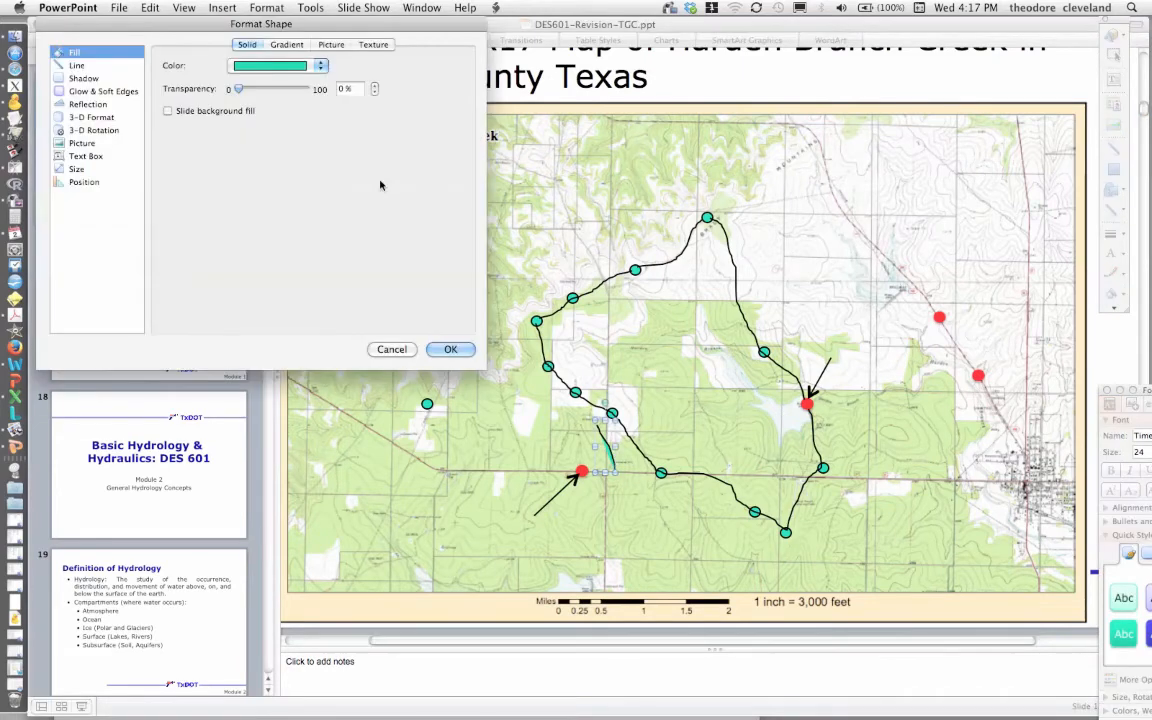
- Set the short freehand line's fill to No Fill
left_click(320, 66)
left_click(256, 85)
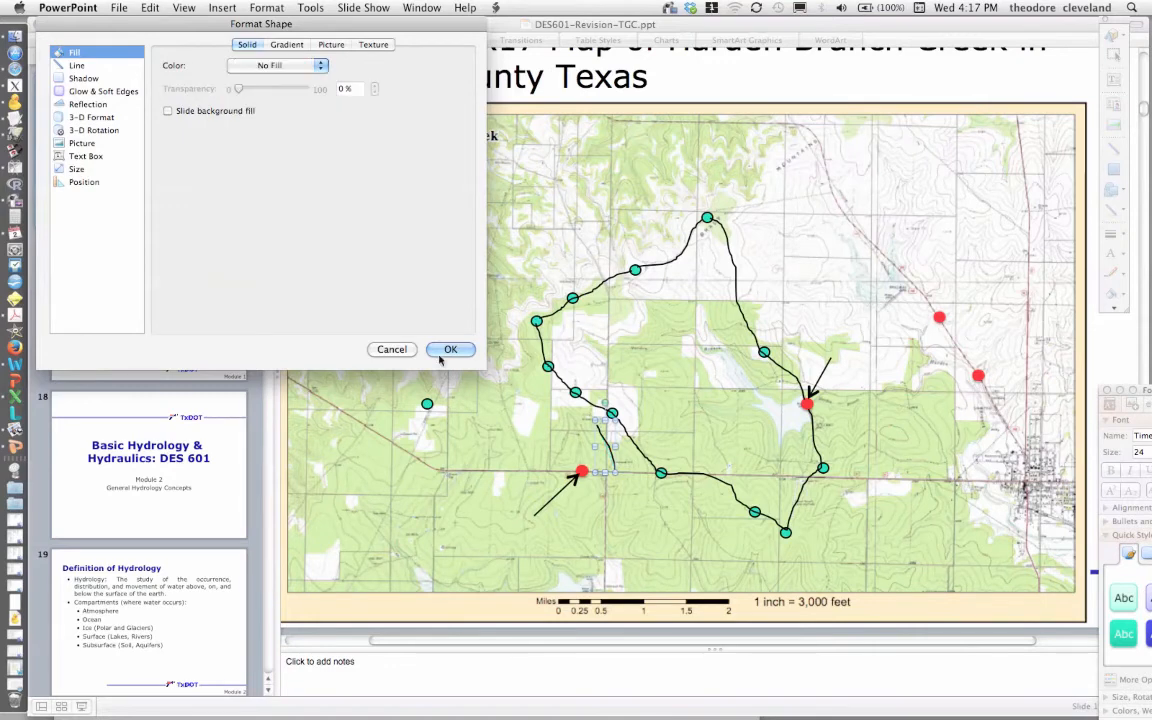
left_click(449, 350)
- Duplicate the dot west of the watershed and place the copy south-east of it, below the western boundary dot
left_click(428, 405)
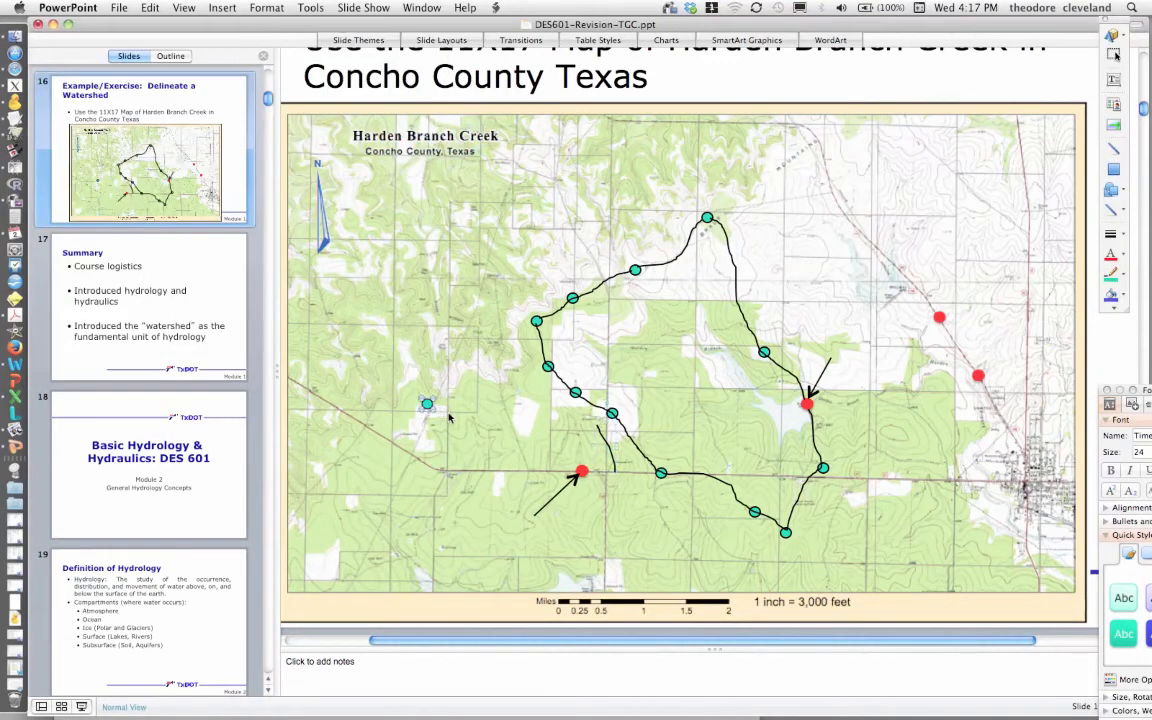
key("super+d")
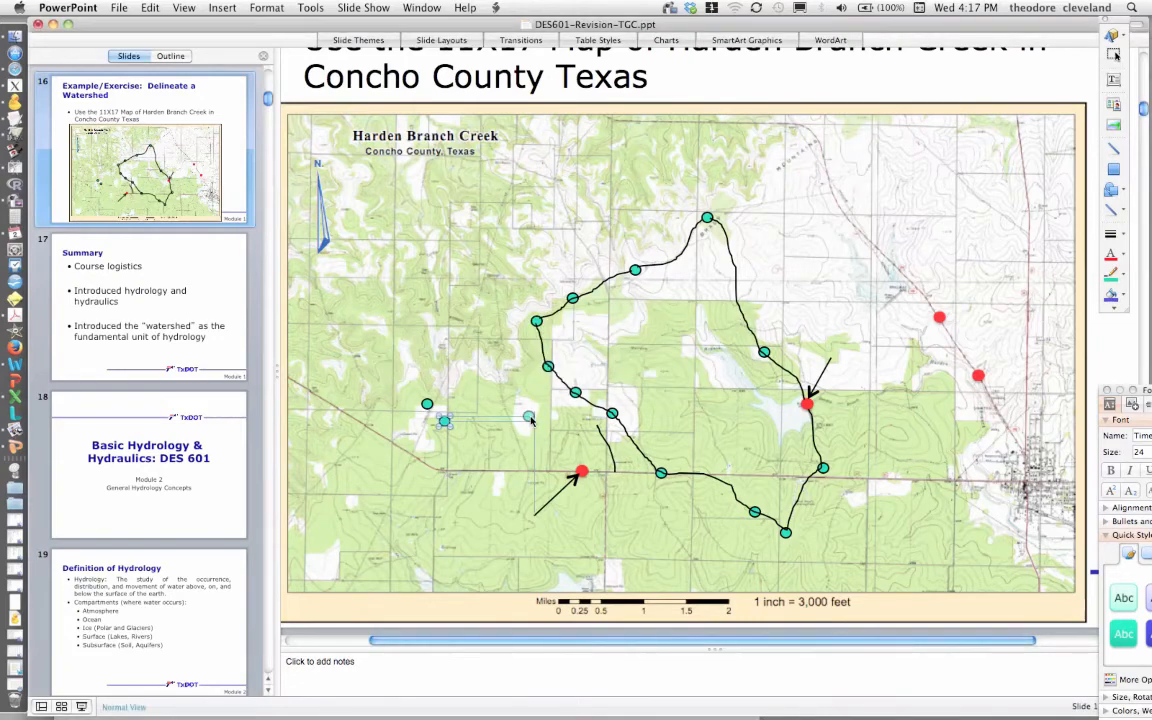
left_click_drag(531, 420, 530, 414)
- Move the original western dot to sit just west of the western red point
left_click(428, 407)
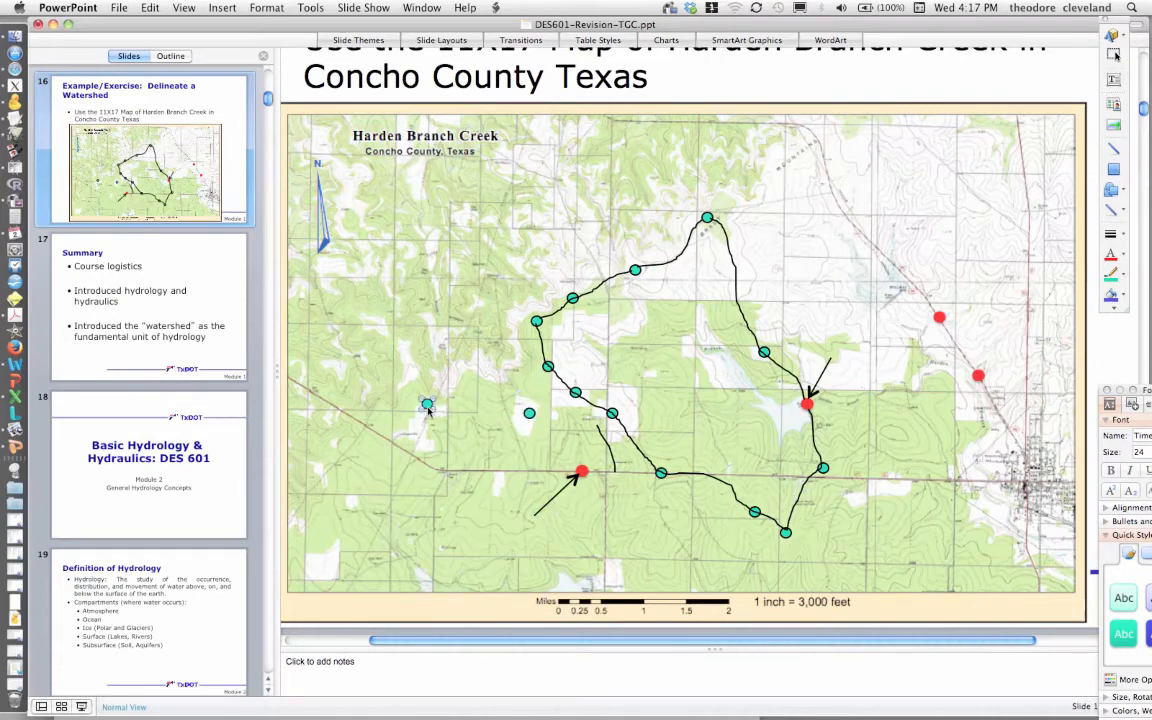
left_click_drag(428, 407, 534, 476)
left_click(370, 450)
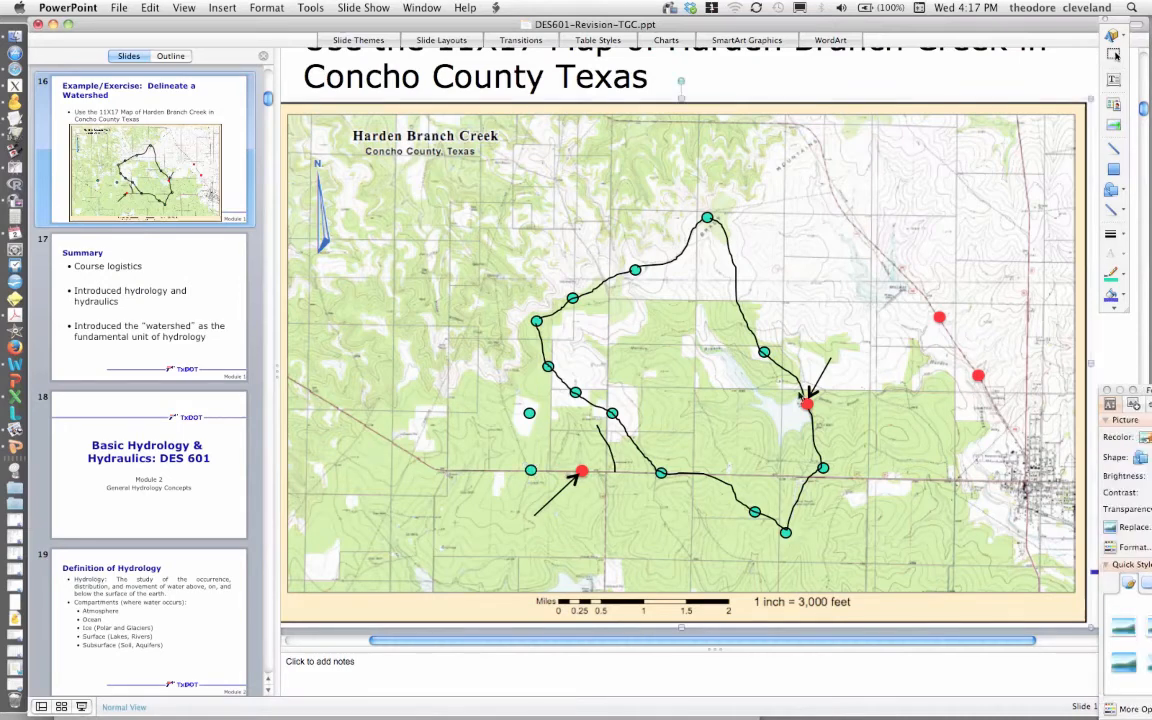
- Draw a freehand line with the Scribble tool from the western boundary dot south through the two new dots to the western red point
left_click(1123, 213)
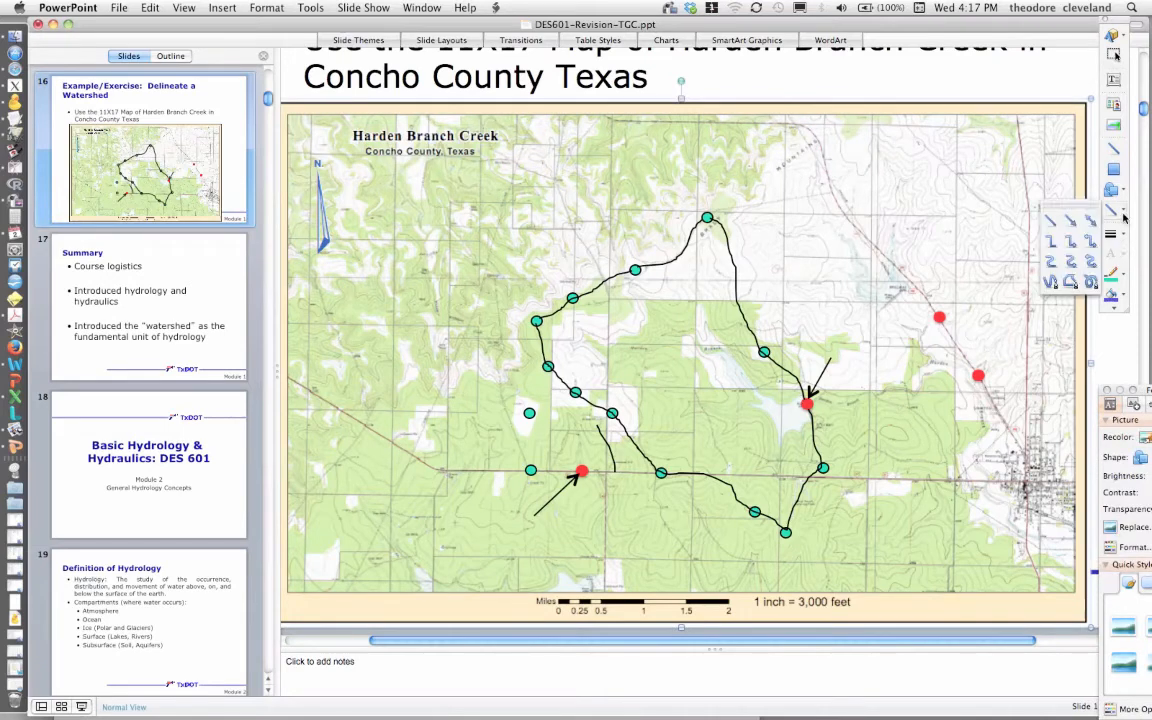
left_click(1094, 291)
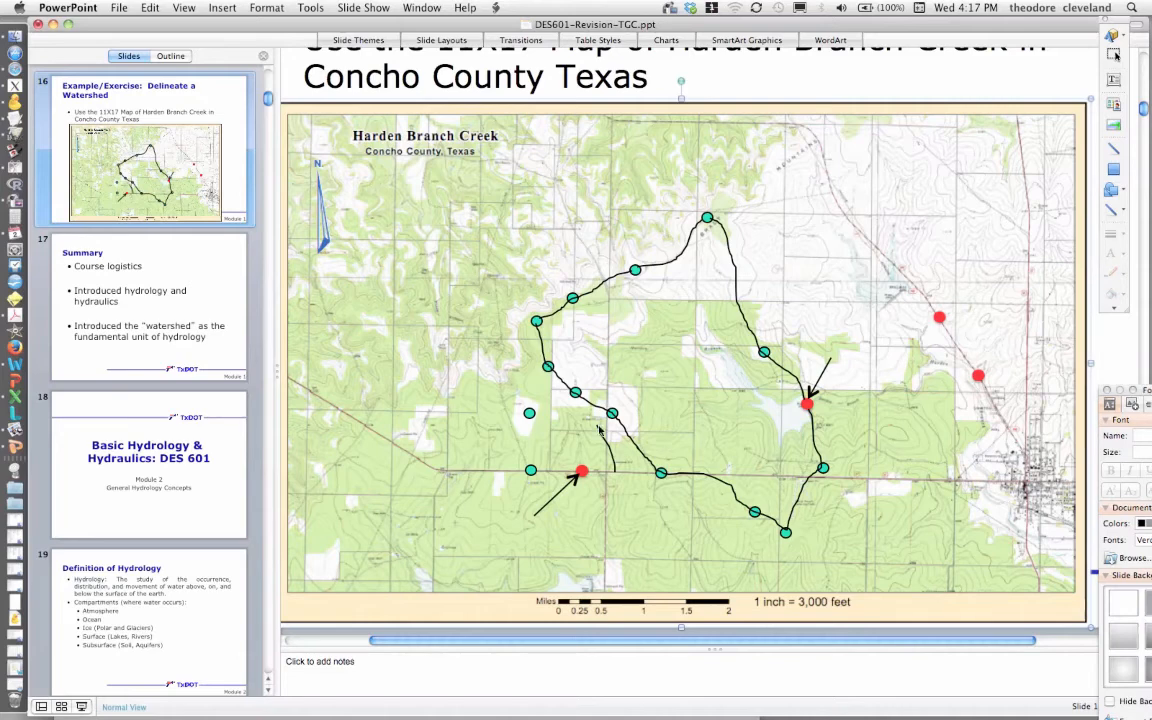
left_click_drag(600, 425, 599, 414)
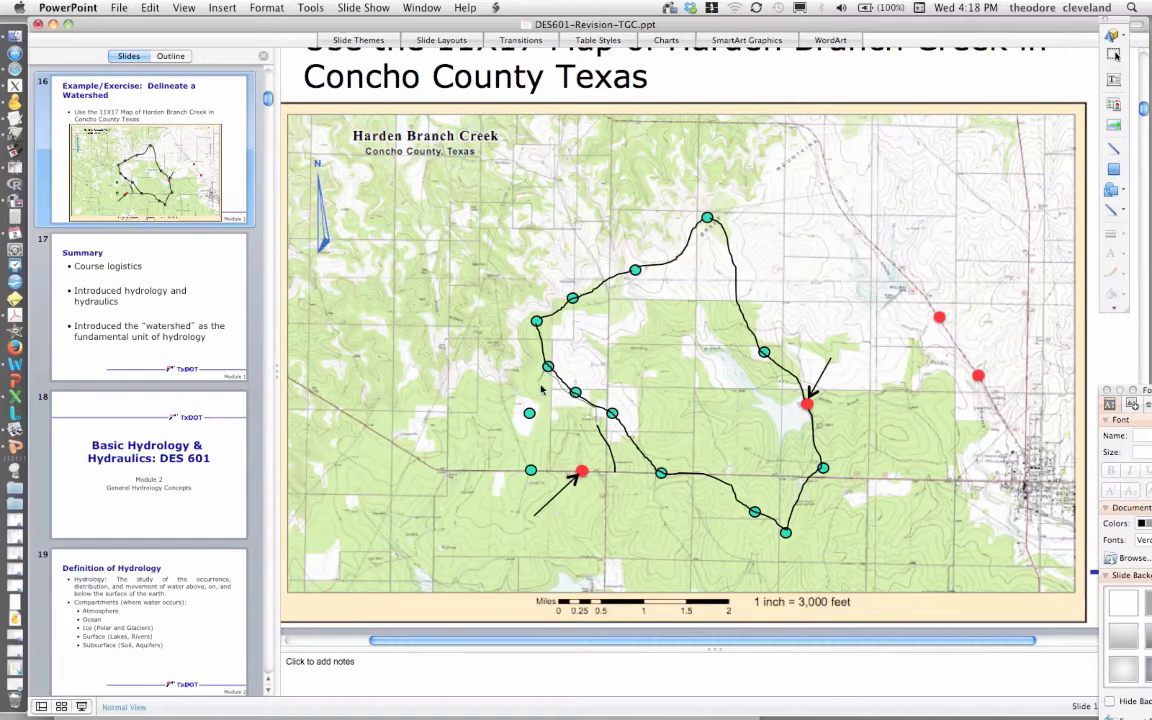
left_click_drag(541, 389, 532, 414)
double_click(583, 474)
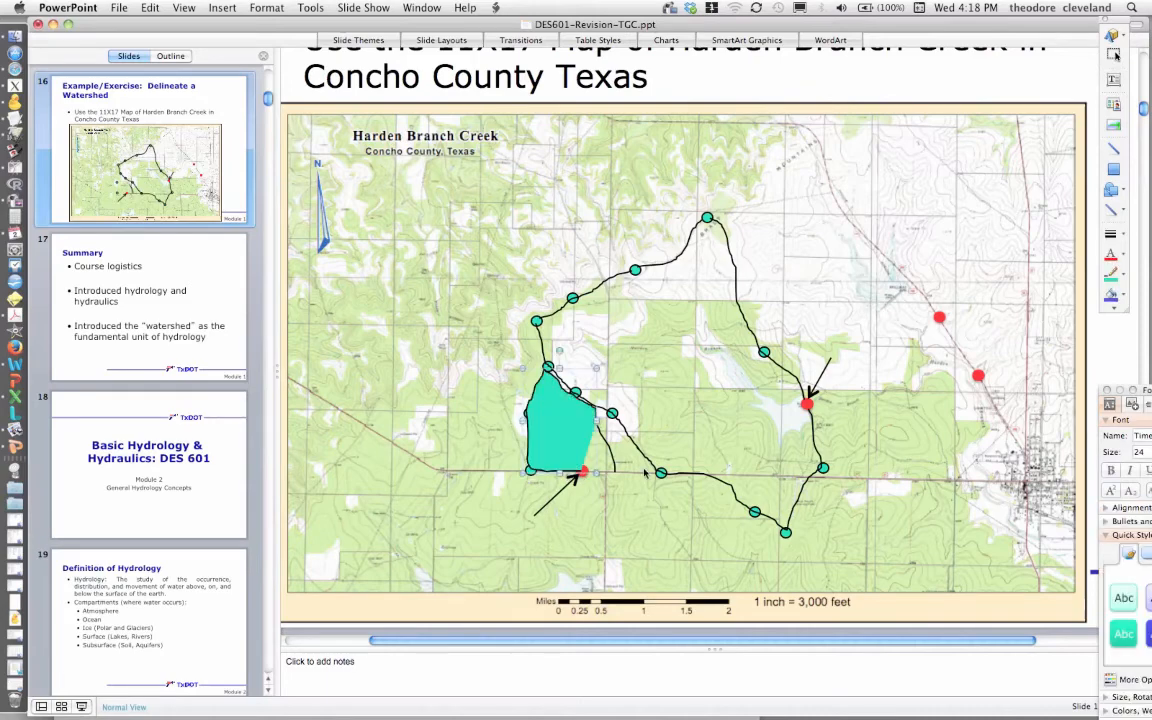
- Set the new western freehand line's fill to No Fill
double_click(545, 420)
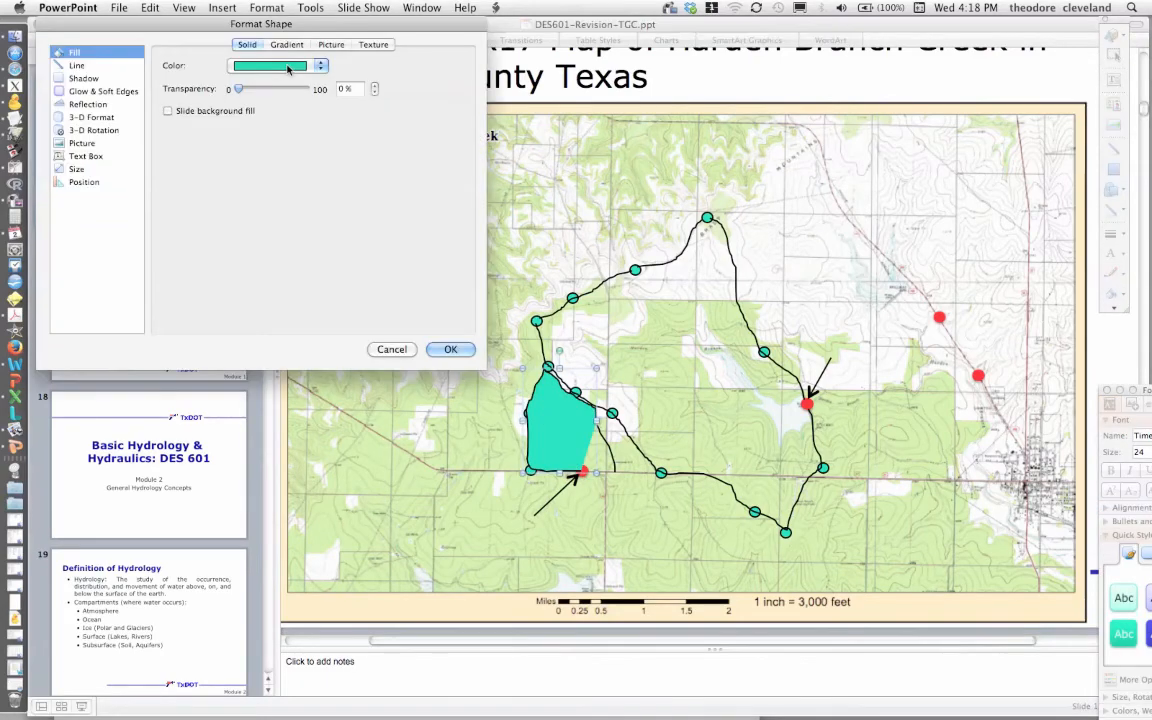
left_click(288, 70)
left_click(275, 63)
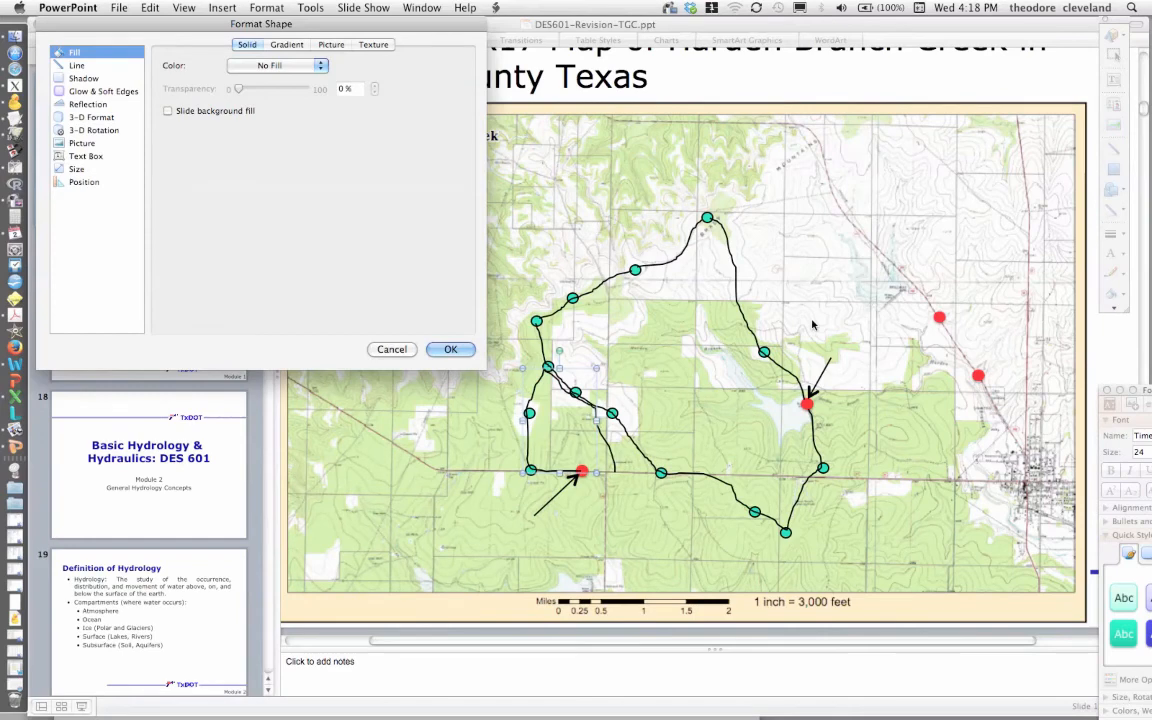
left_click(448, 350)
left_click(1120, 213)
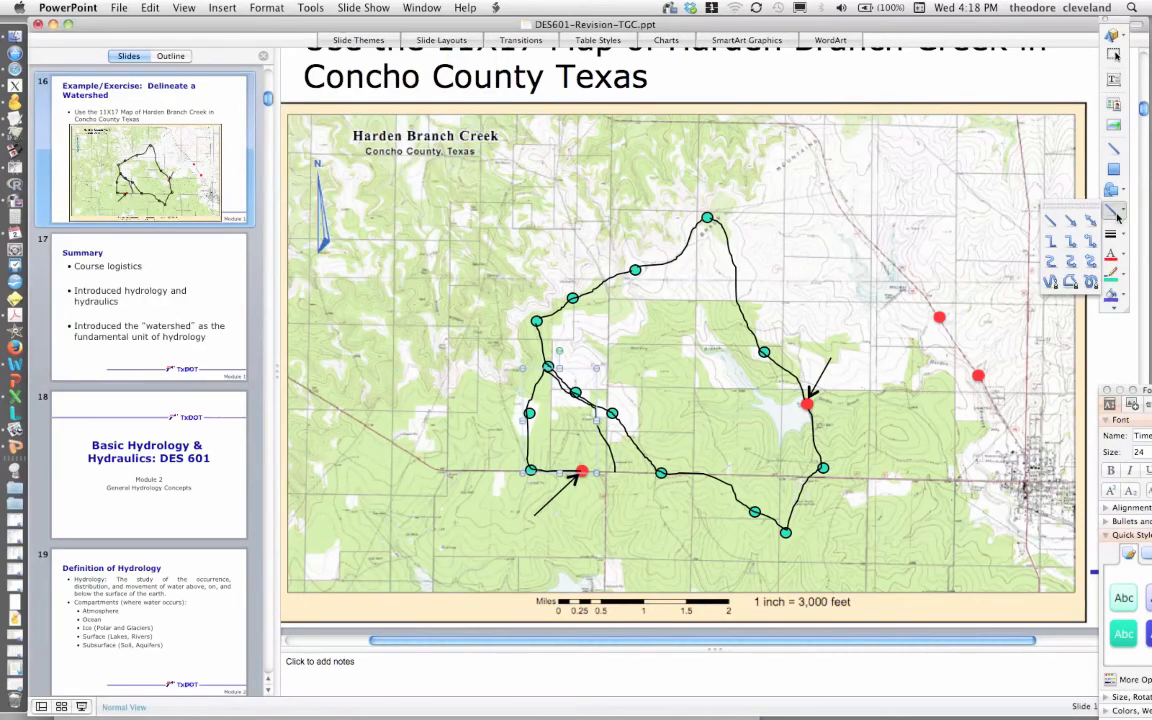
left_click(1090, 282)
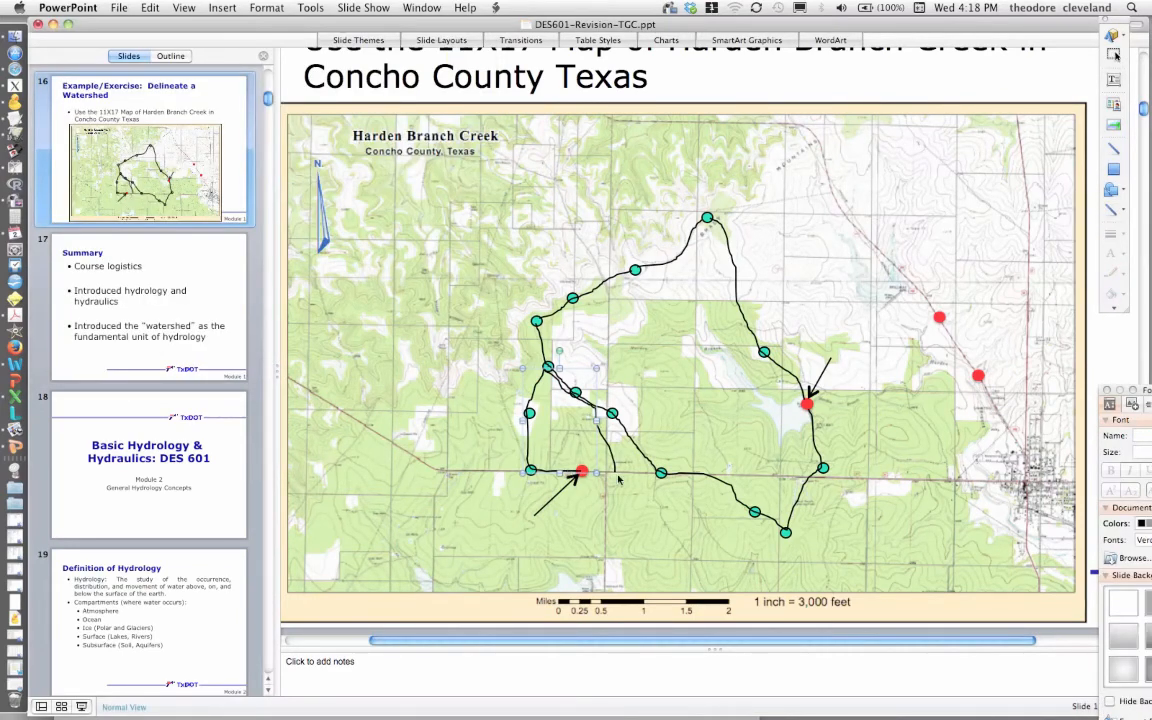
left_click(607, 474)
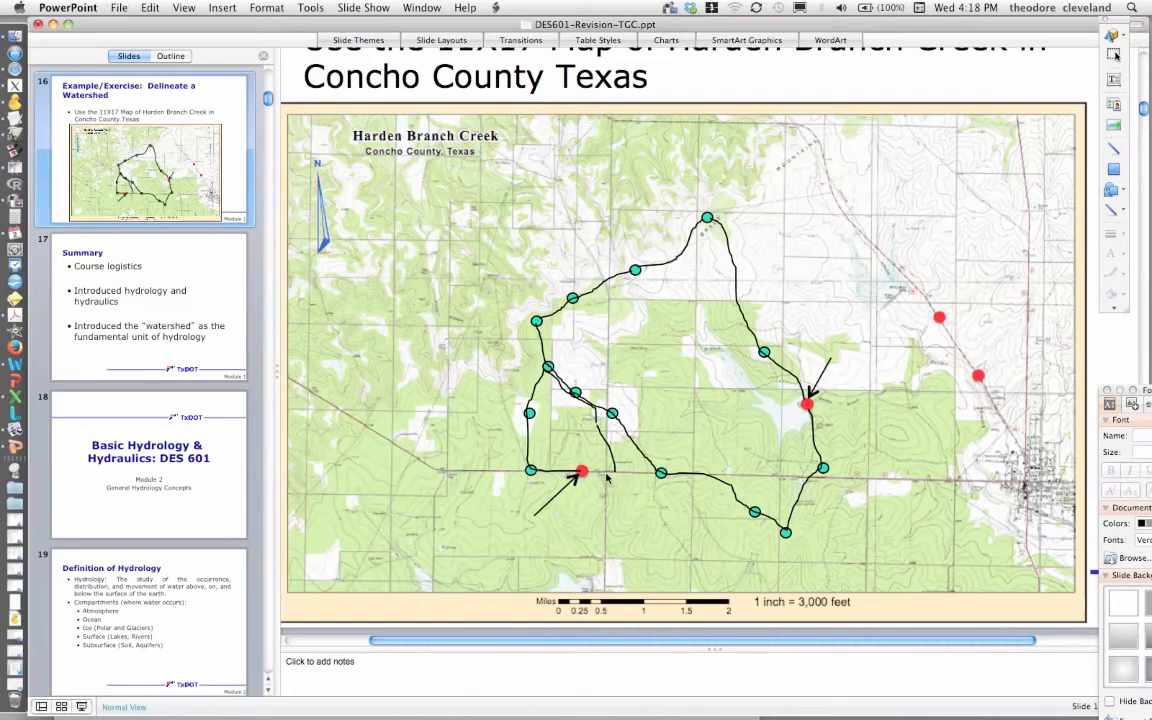
left_click(584, 477)
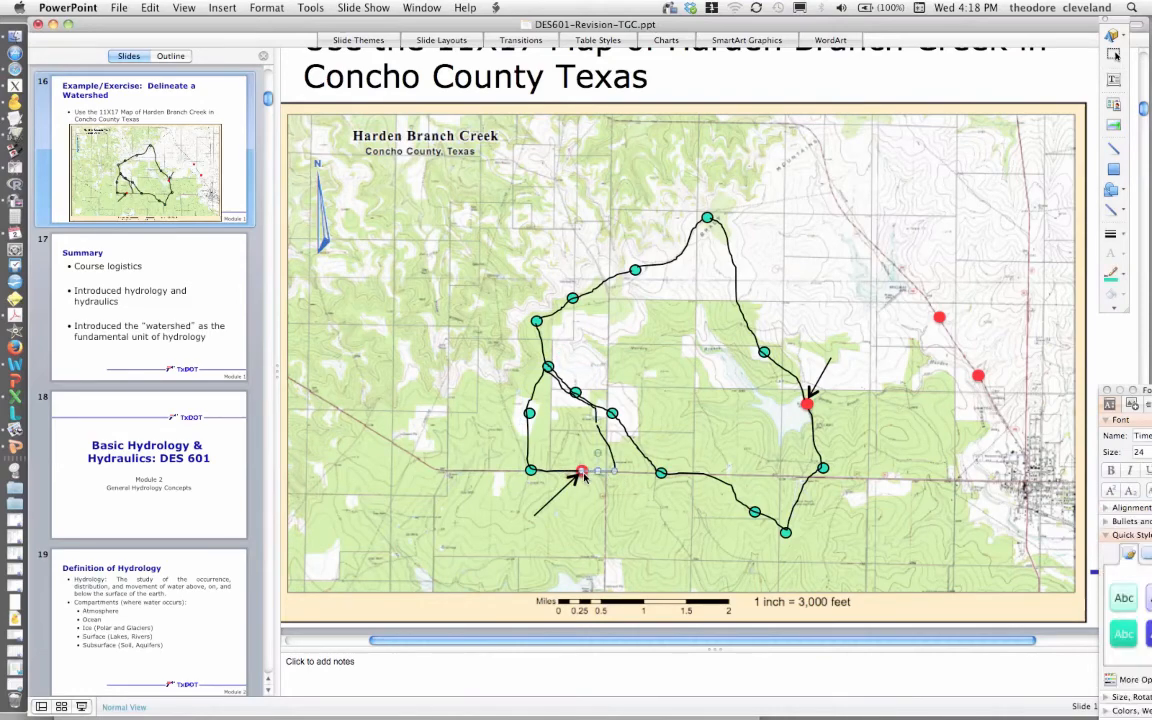
left_click(624, 487)
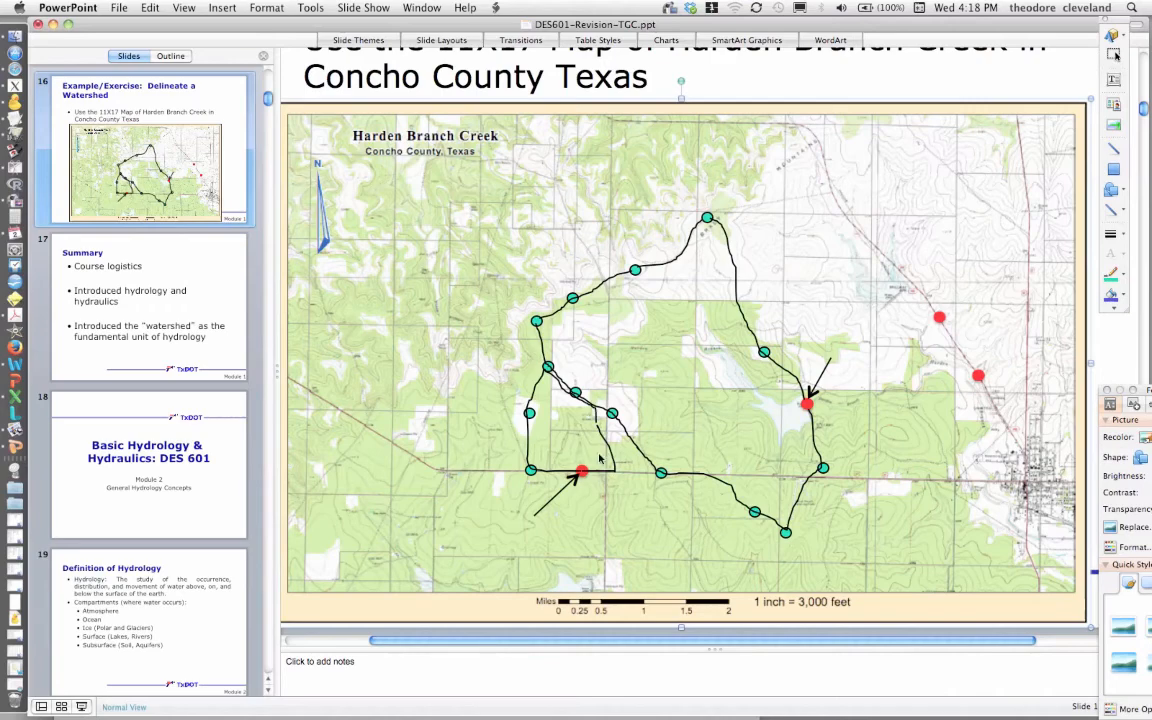
- Delete the stray short line segments near the western red point
left_click(603, 440)
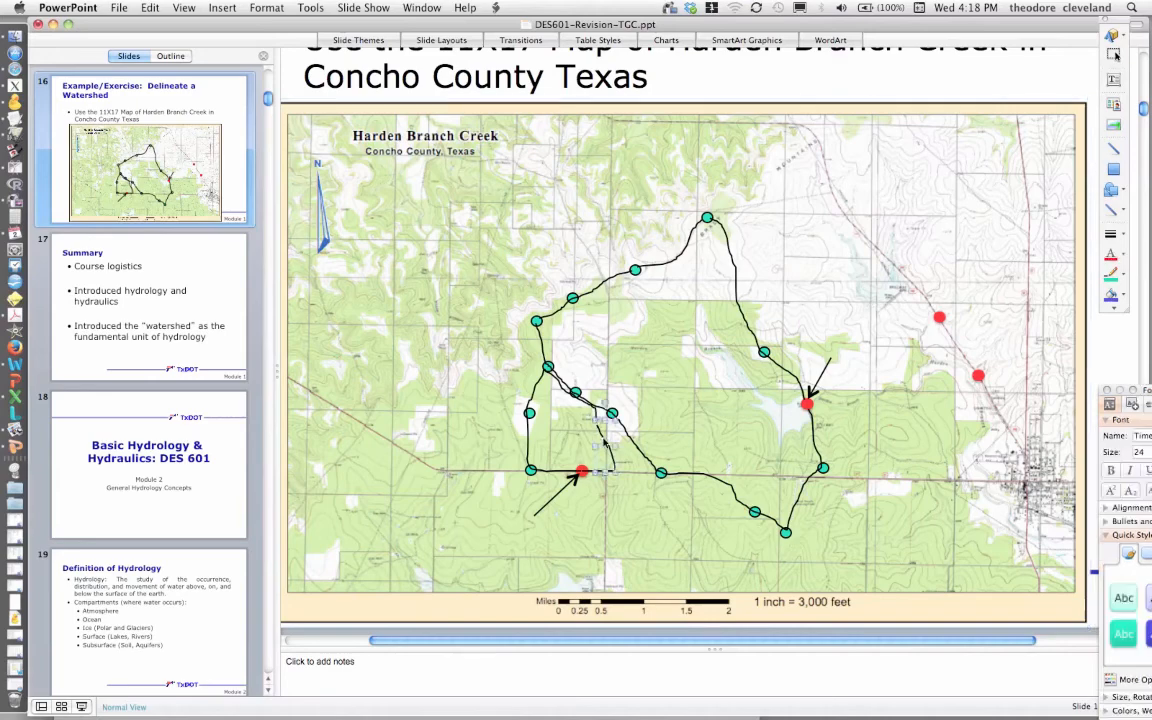
key("Delete")
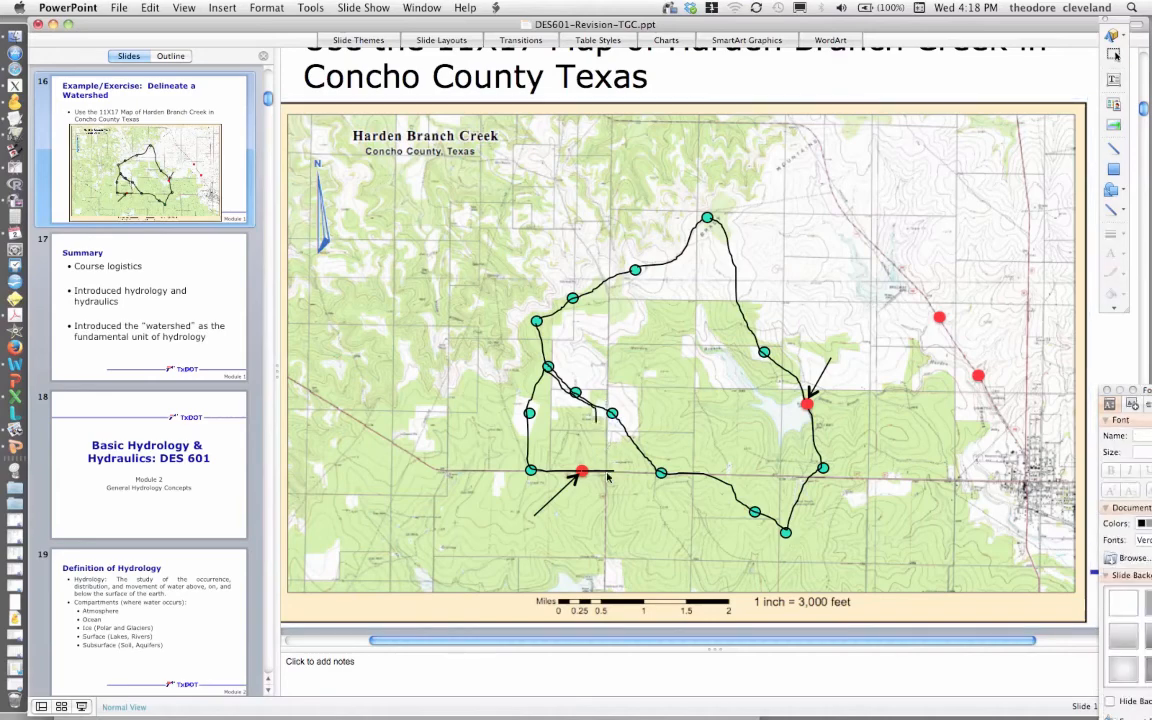
left_click(607, 472)
key("Delete")
- Draw a freehand line with the Scribble tool from the southern boundary line down to the western red point
left_click(1122, 212)
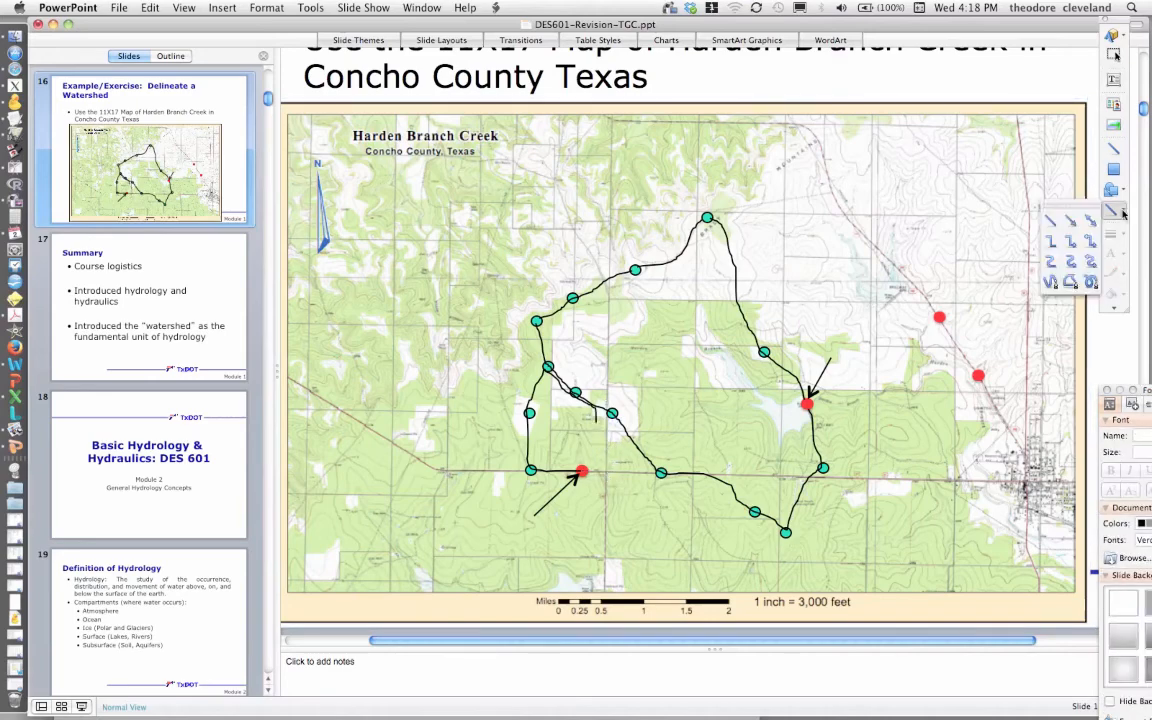
left_click(809, 386)
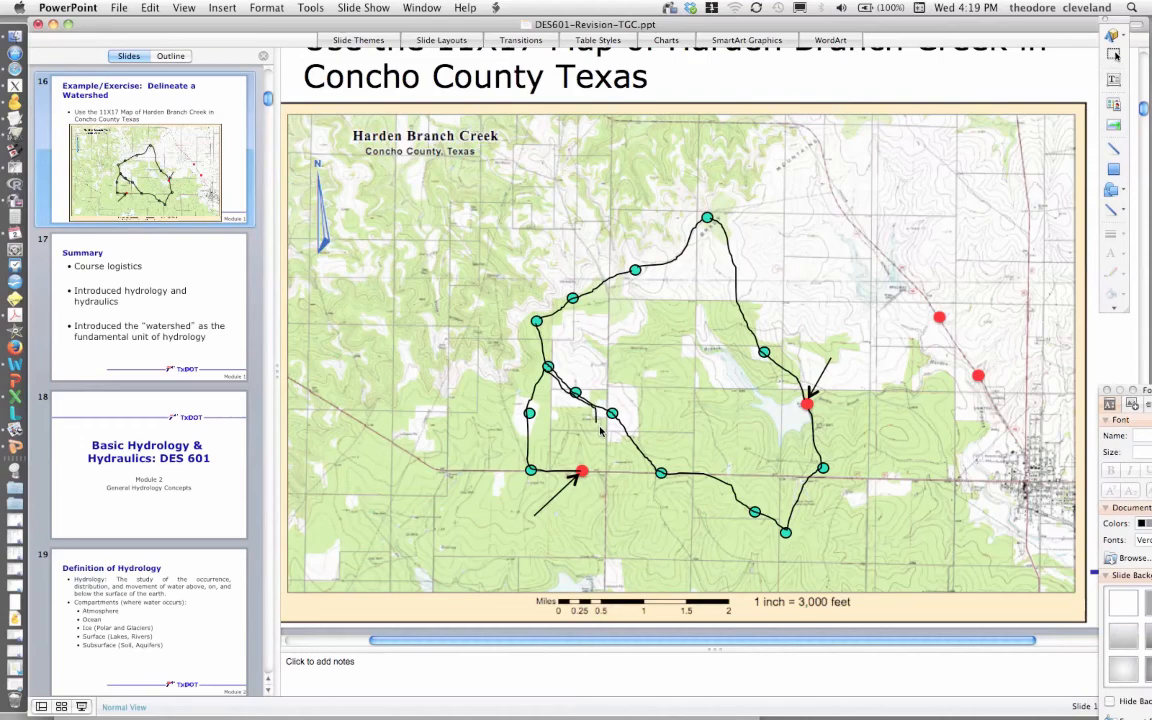
left_click(585, 477)
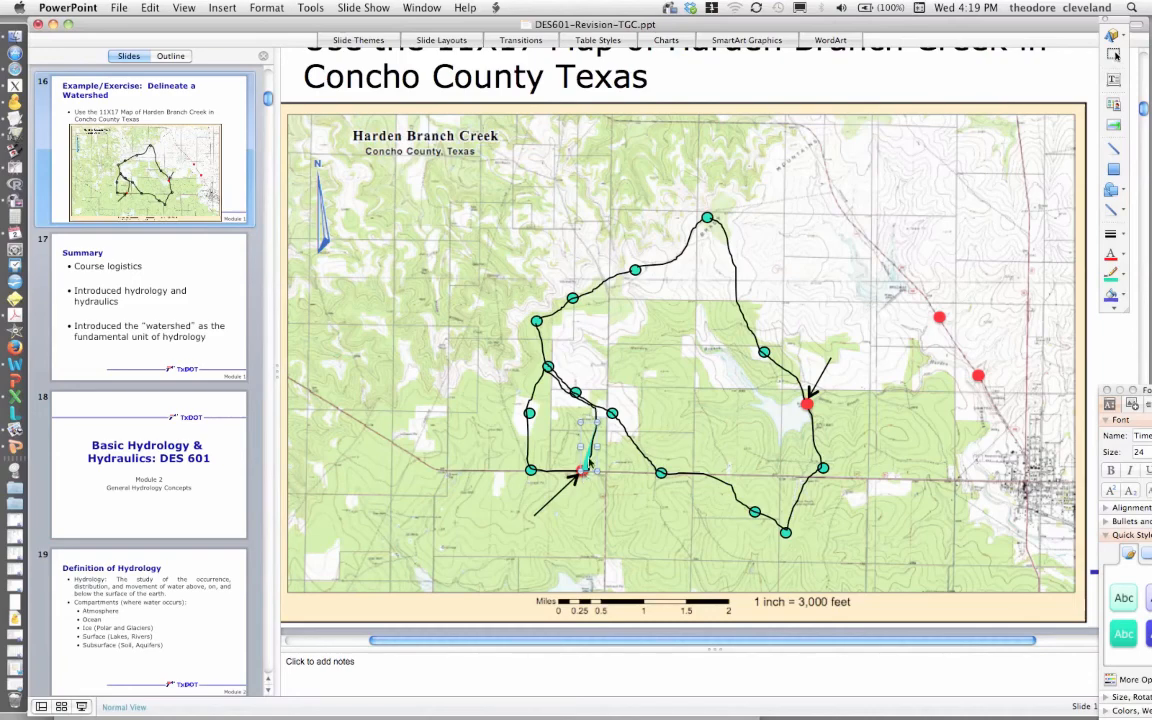
- Set the new short freehand line's fill to No Fill
double_click(589, 463)
left_click(277, 66)
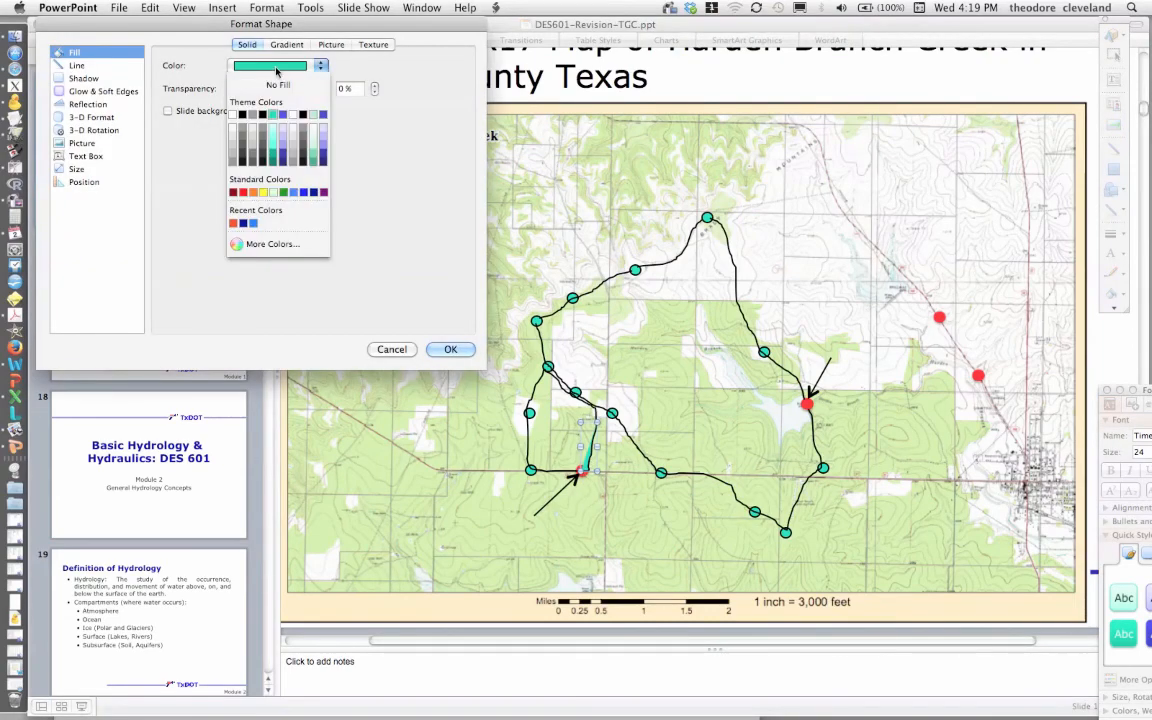
left_click(277, 85)
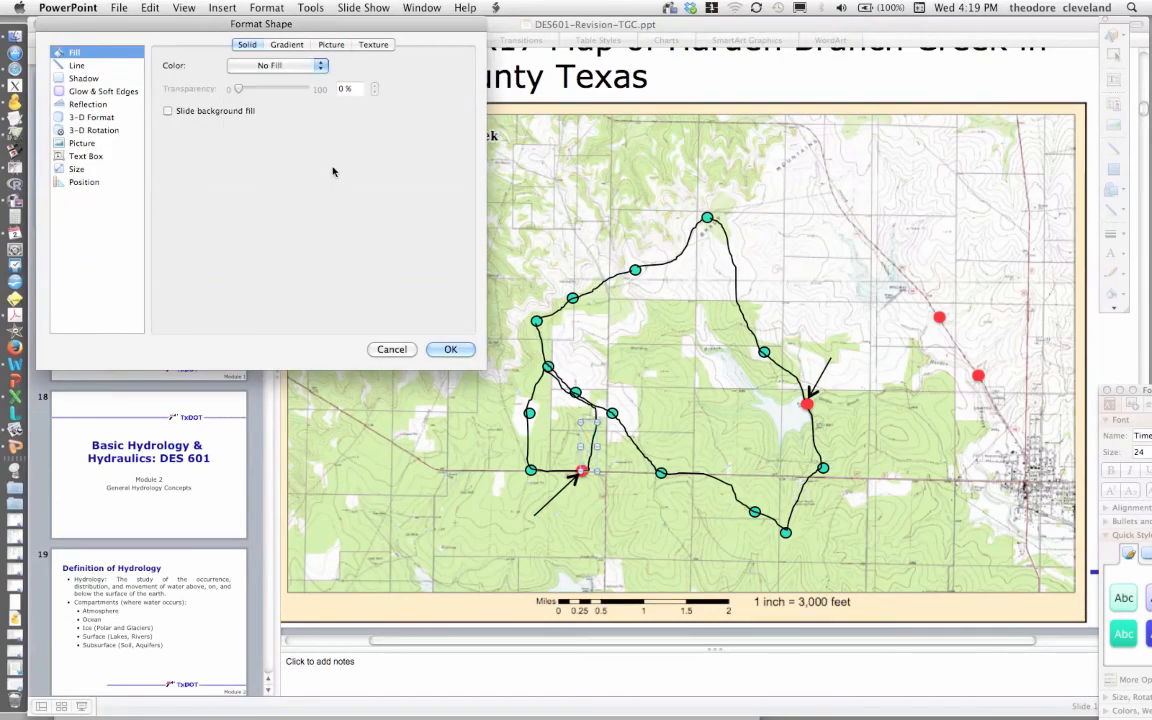
left_click(450, 350)
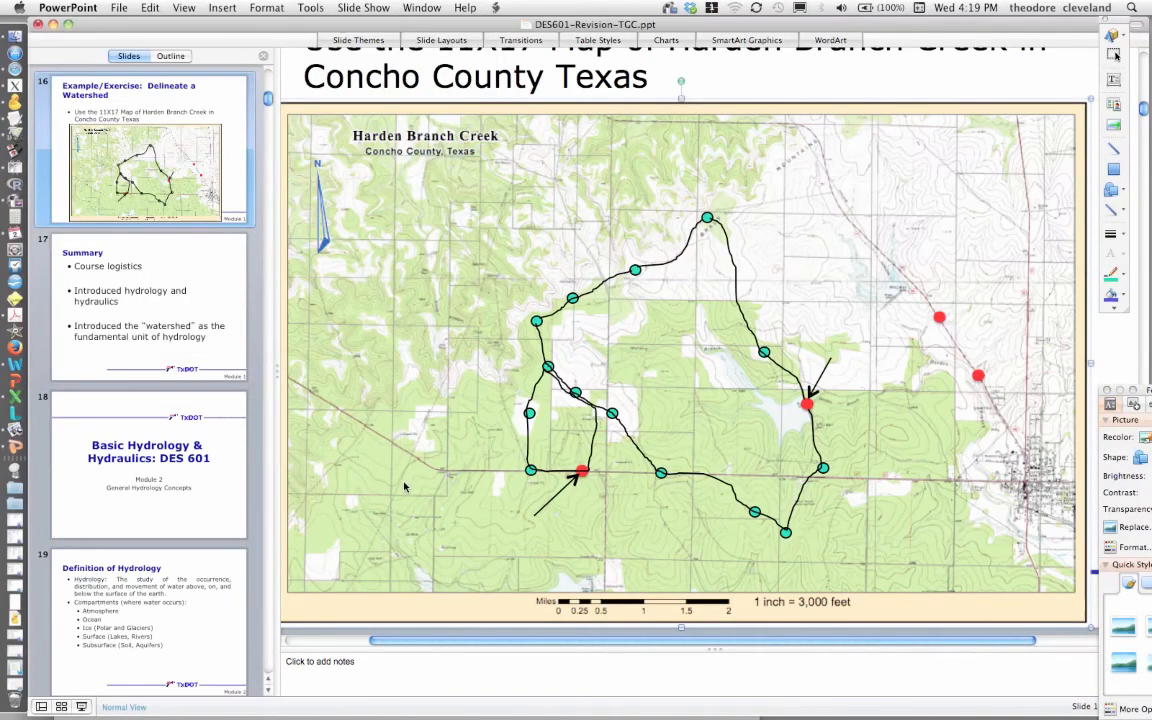